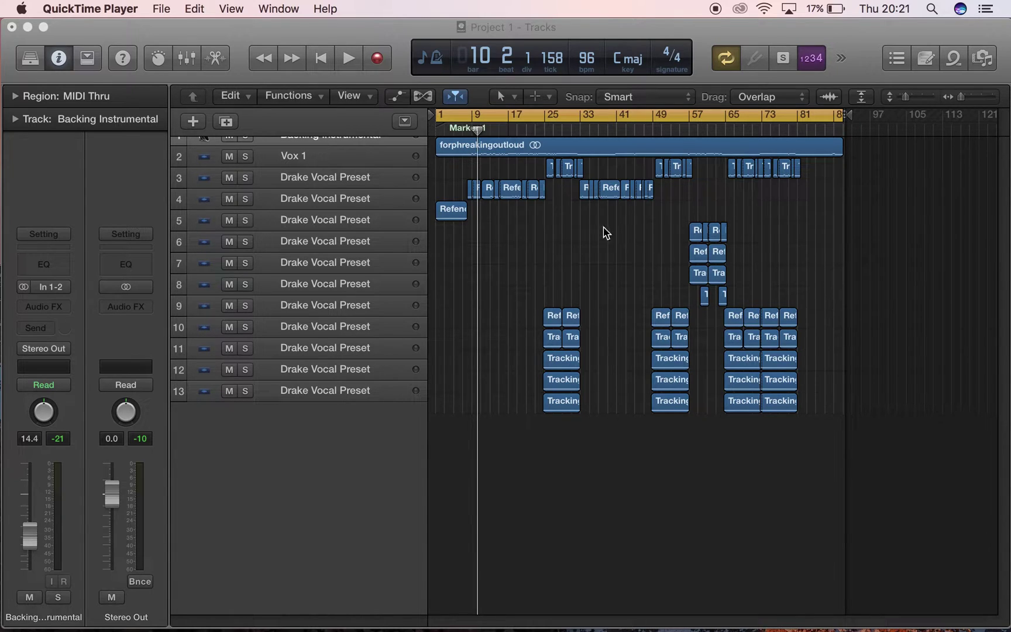
Select the Vox 1 track header so the track and its 20 regions are selected
click(341, 158)
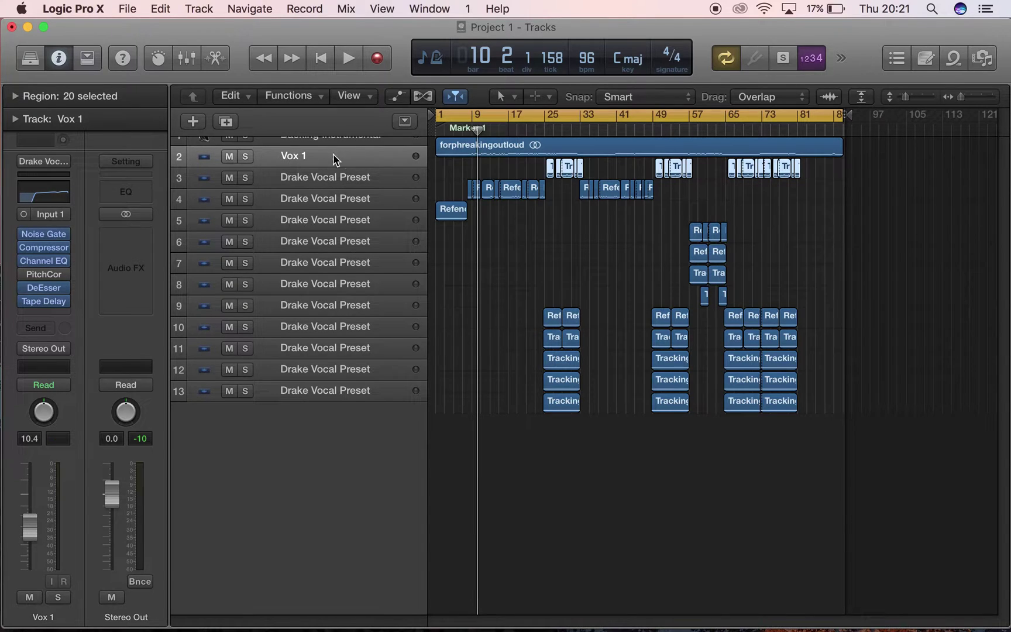
Stretch the cycle range in the ruler so it ends at bar 89
click(552, 111)
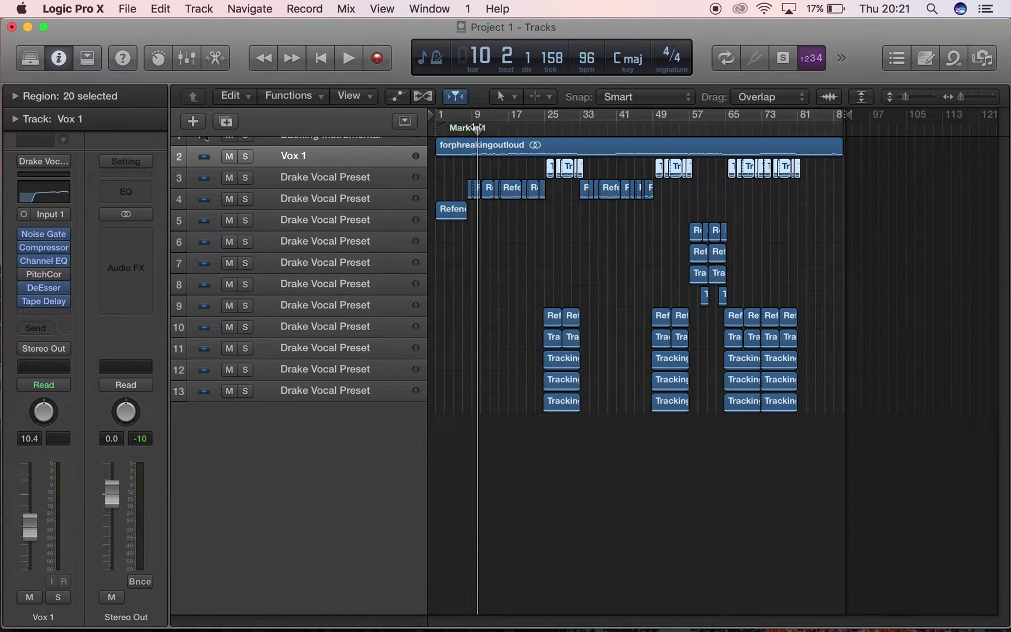
click(445, 115)
drag(445, 115, 843, 115)
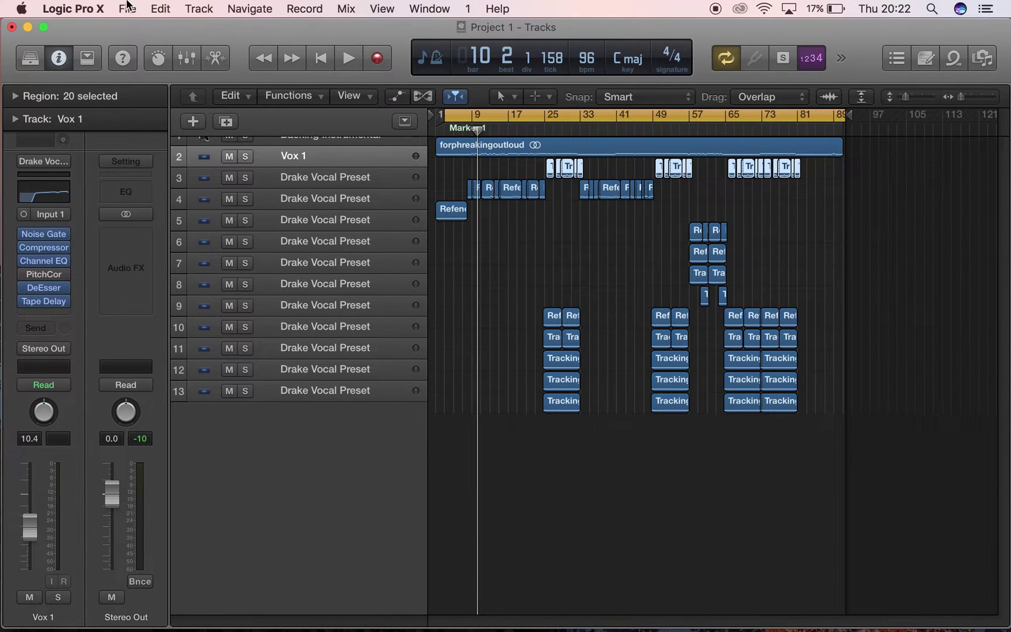
Open the project bounce settings, swap the MP3 destination for PCM Wave, then cancel
click(128, 8)
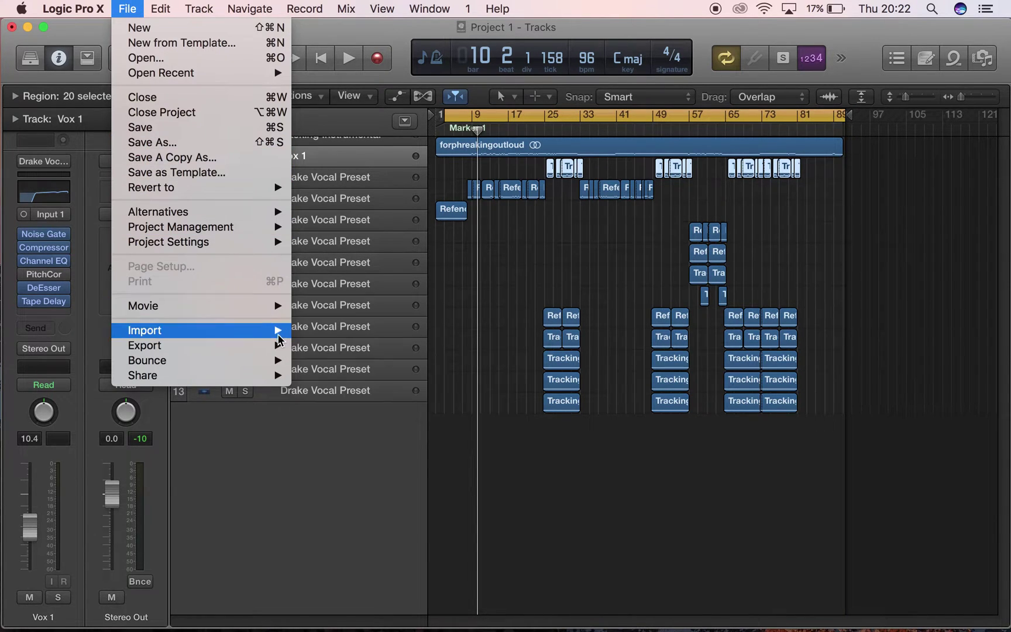
mouse_move(256, 360)
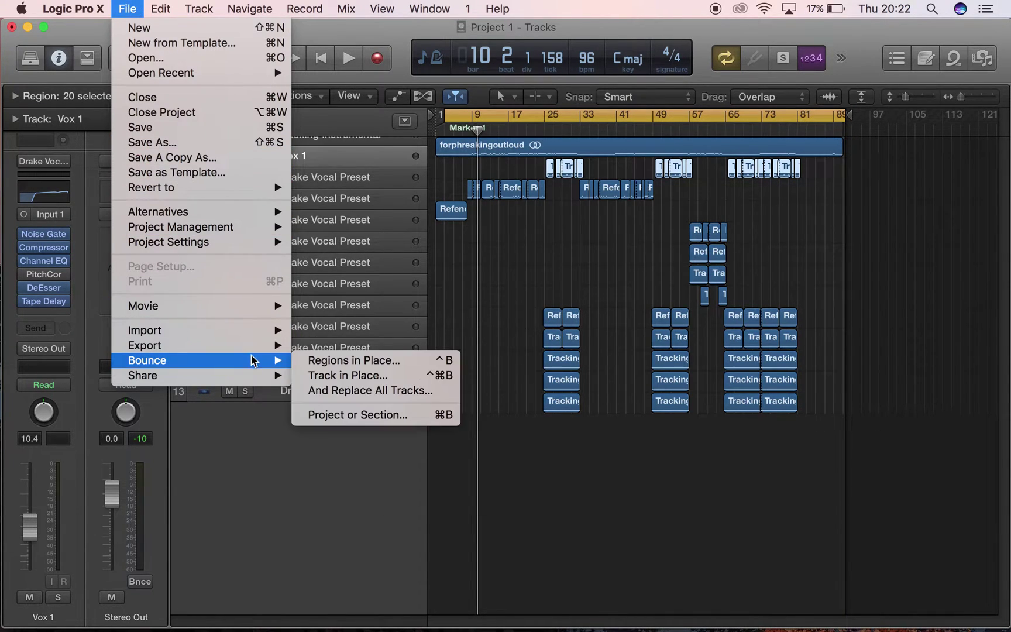
click(350, 417)
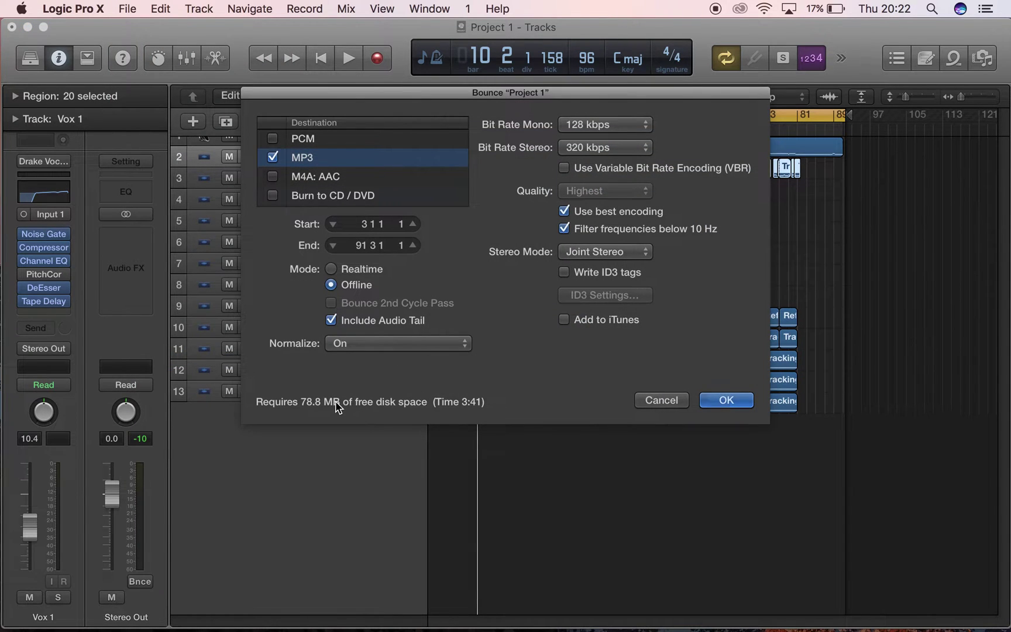
click(272, 139)
click(272, 156)
click(312, 141)
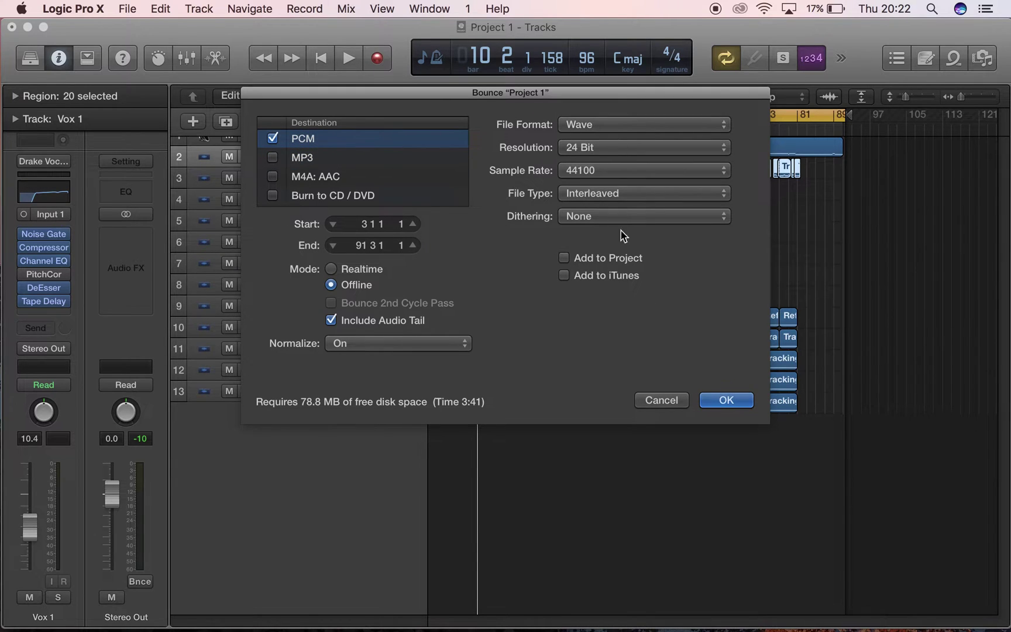
click(642, 399)
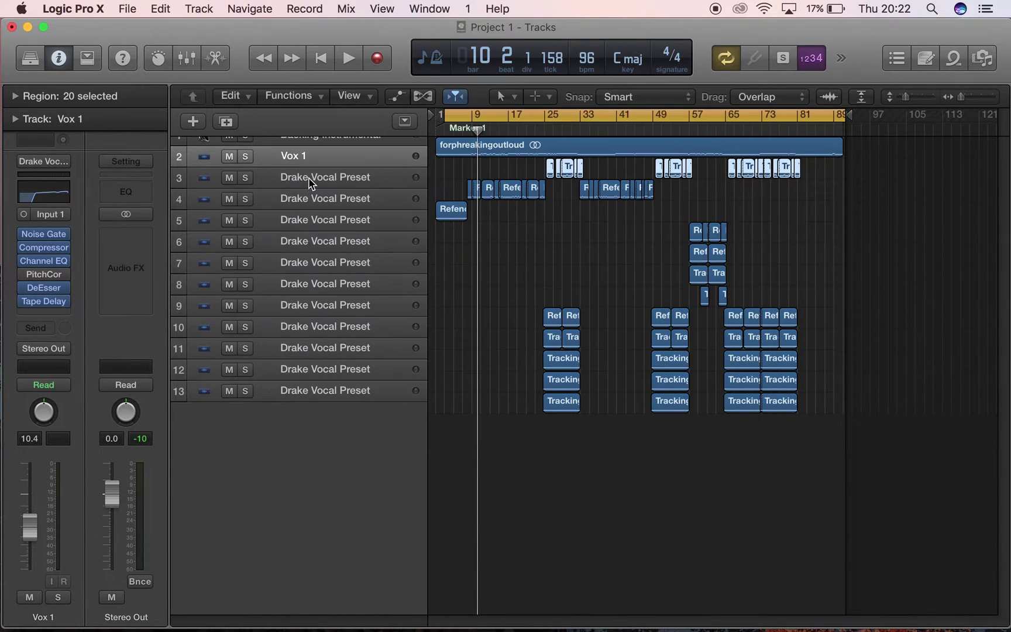
Step through the vocal tracks down to track 13, ending on track 3 and its 17 regions
click(307, 177)
click(316, 199)
click(322, 220)
click(327, 241)
click(336, 283)
click(375, 331)
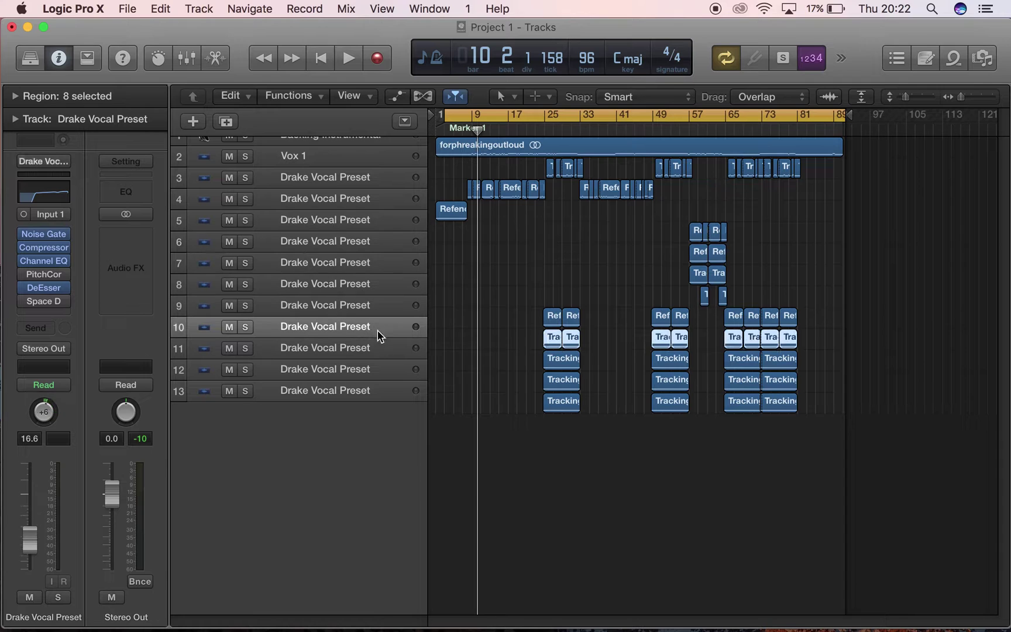
scroll(379, 334, up, 1)
click(356, 402)
click(296, 189)
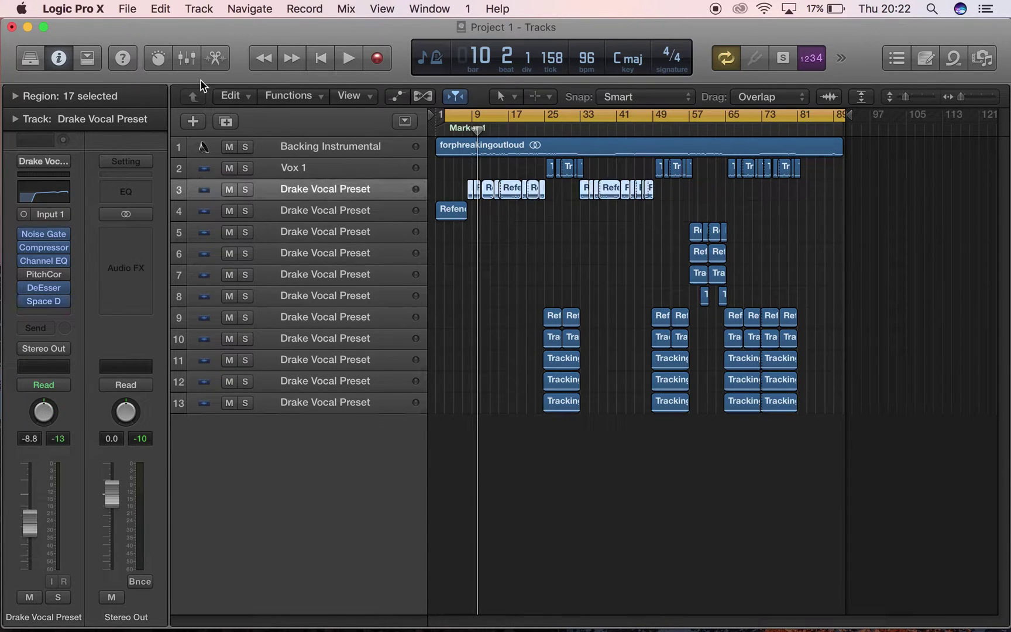
Extend the project end past bar 89 and re-enable the cycle range, ending around bar 92
click(127, 8)
click(127, 6)
click(447, 115)
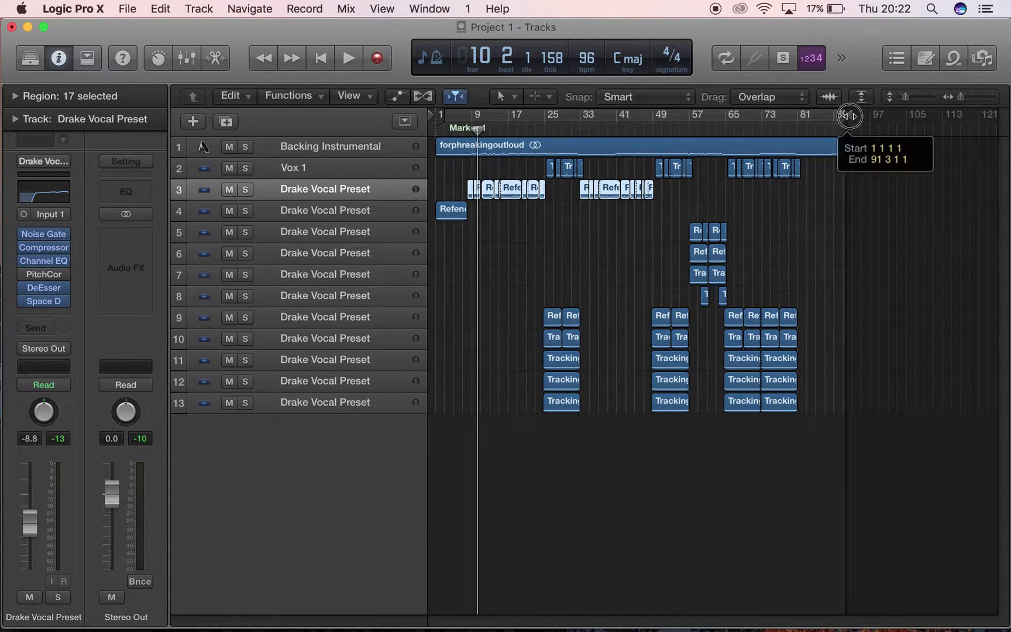
drag(855, 124, 894, 117)
click(734, 117)
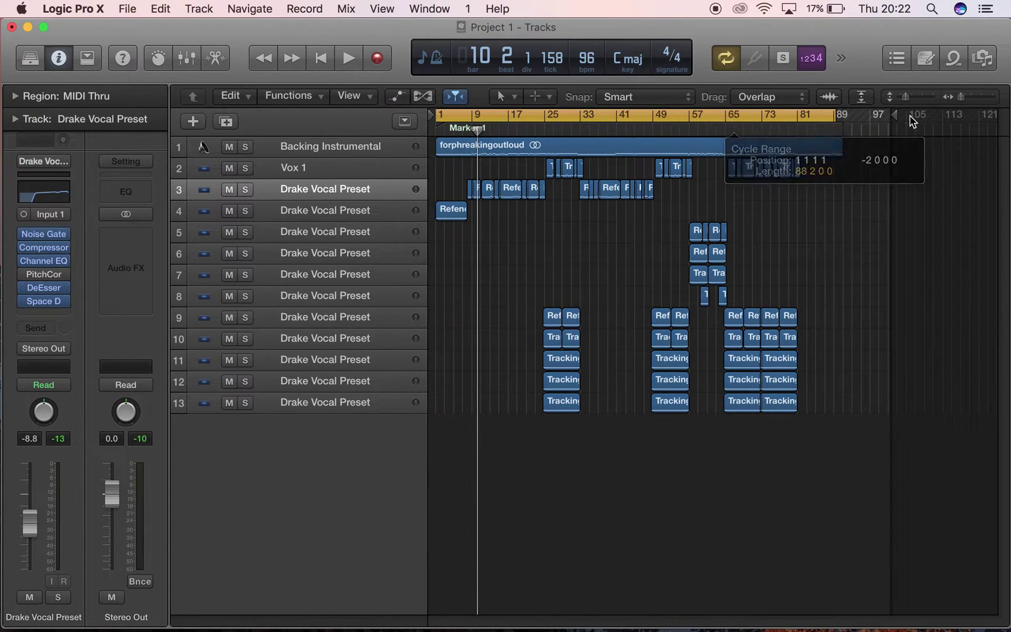
mouse_move(833, 116)
mouse_down()
mouse_move(856, 127)
mouse_move(900, 115)
mouse_move(848, 147)
mouse_move(862, 149)
mouse_up()
Open the All Tracks as Audio Files export (16-bit WAVE) at the project folder and start a new folder
click(127, 7)
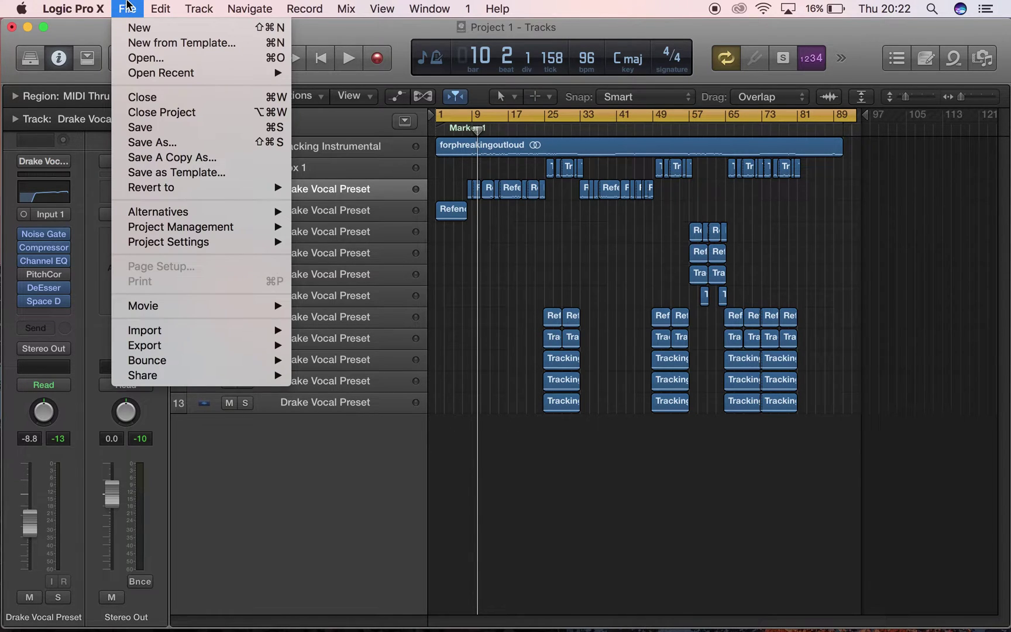
mouse_move(232, 349)
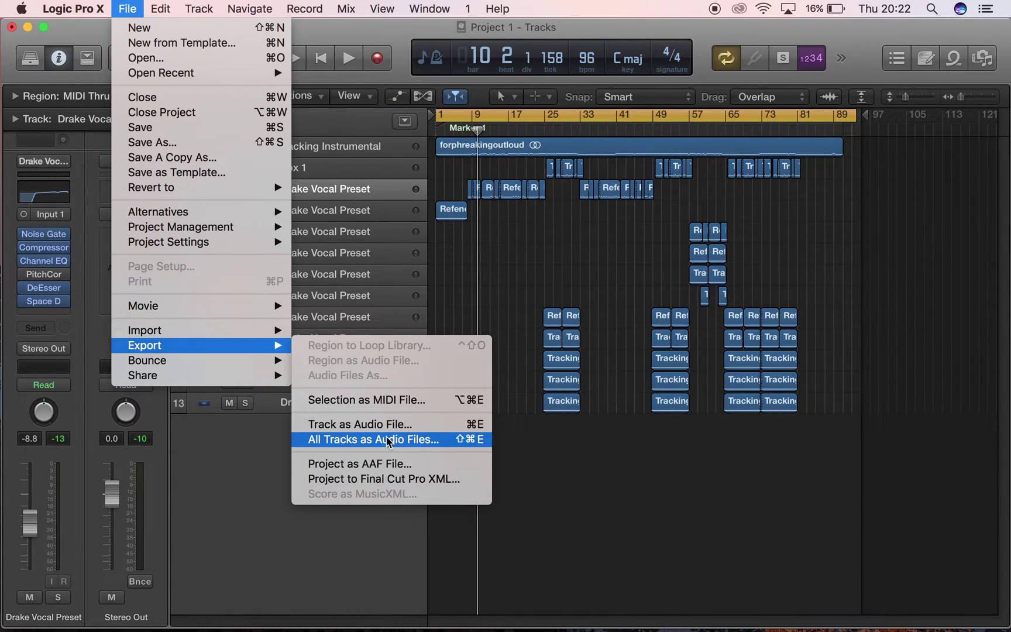
click(388, 440)
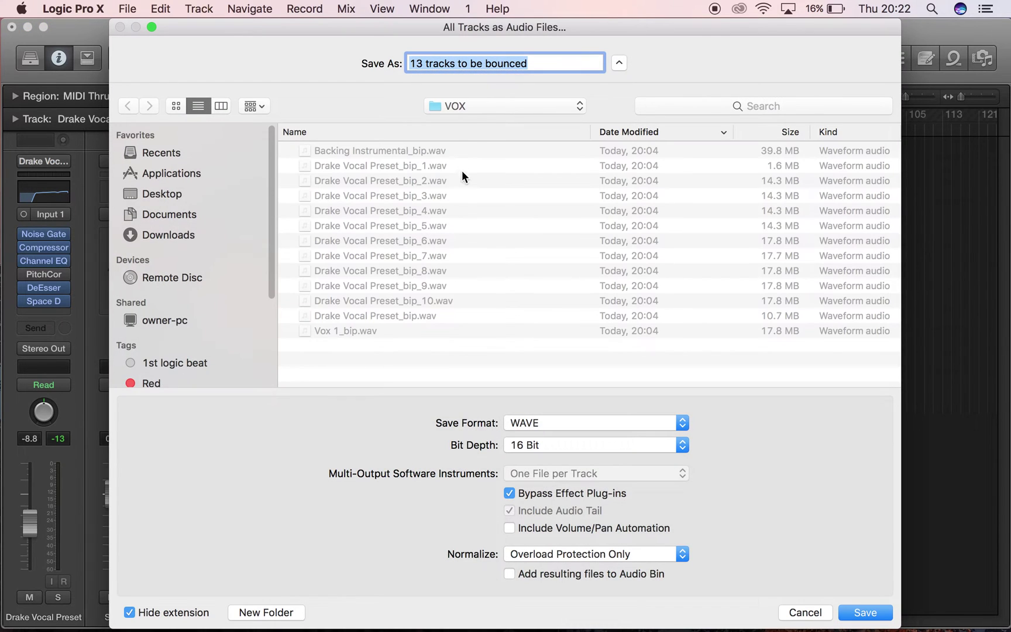
click(475, 100)
click(476, 123)
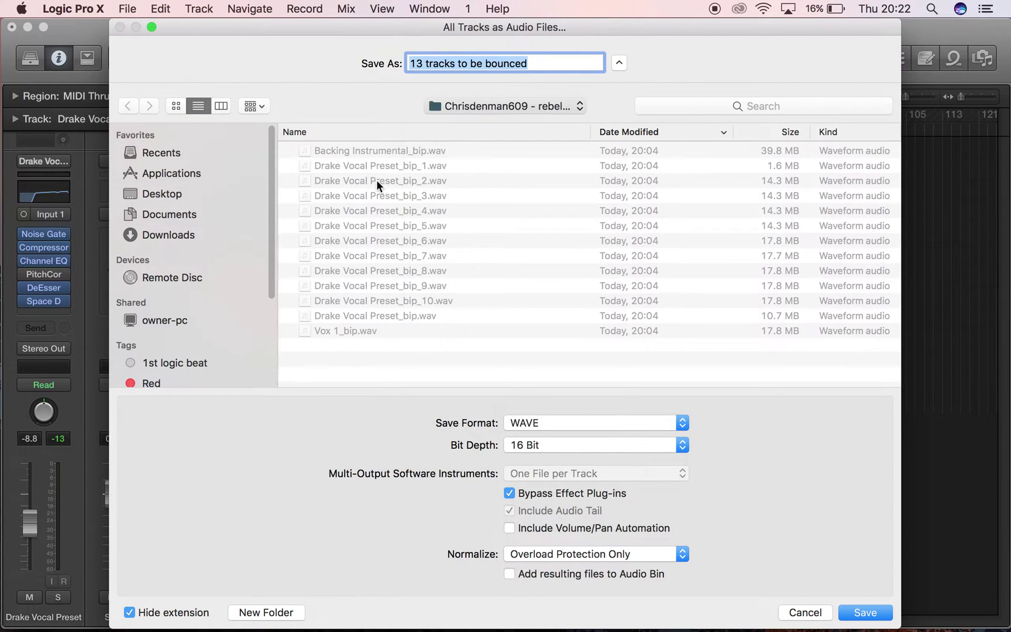
click(275, 611)
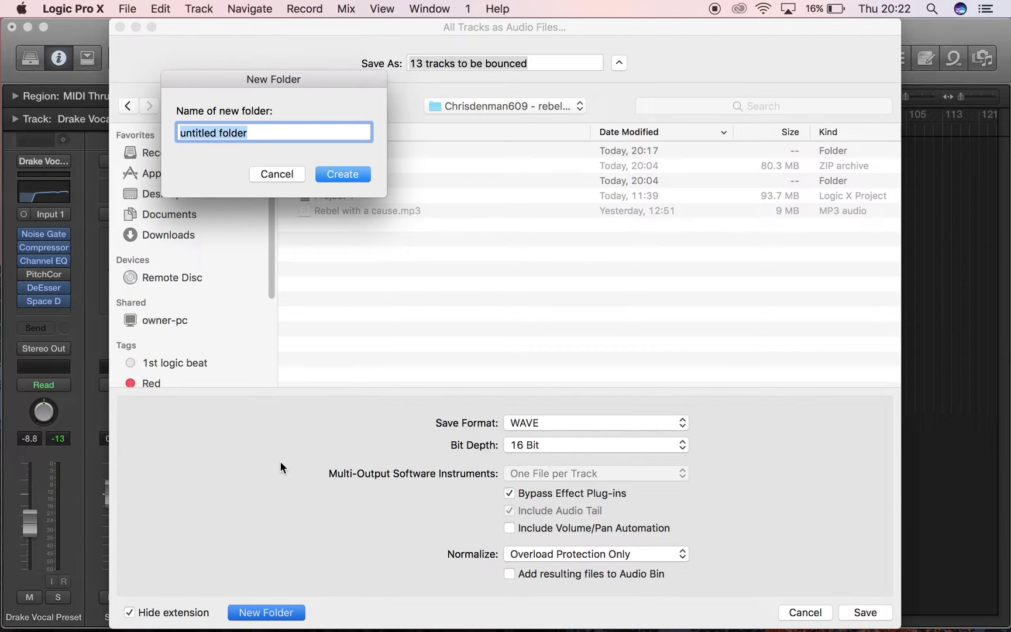
Name the new export folder 'VOX 3' and create it
text(VOX)
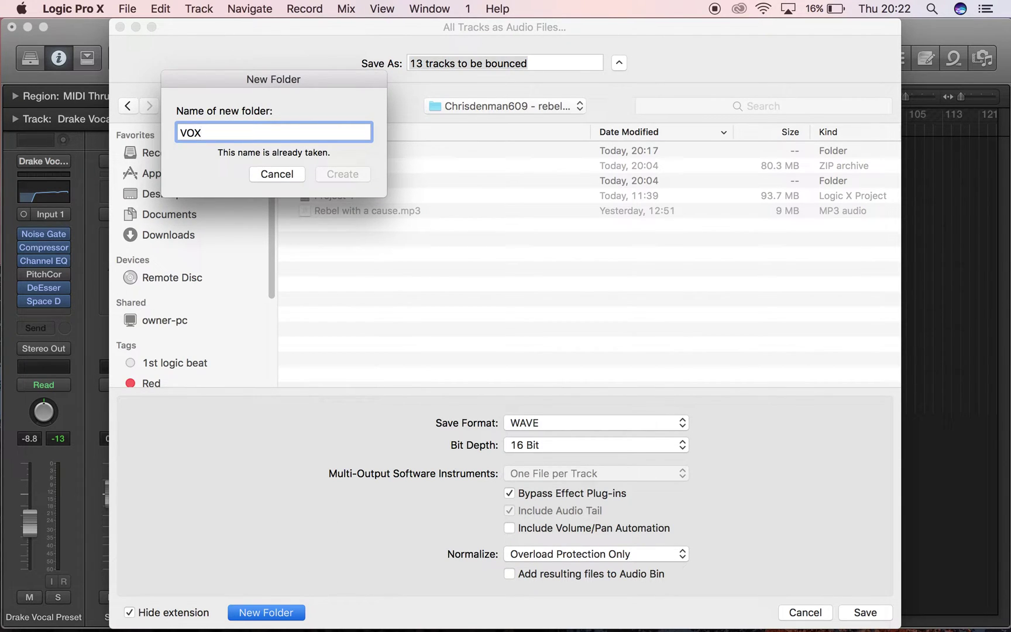
text( 3)
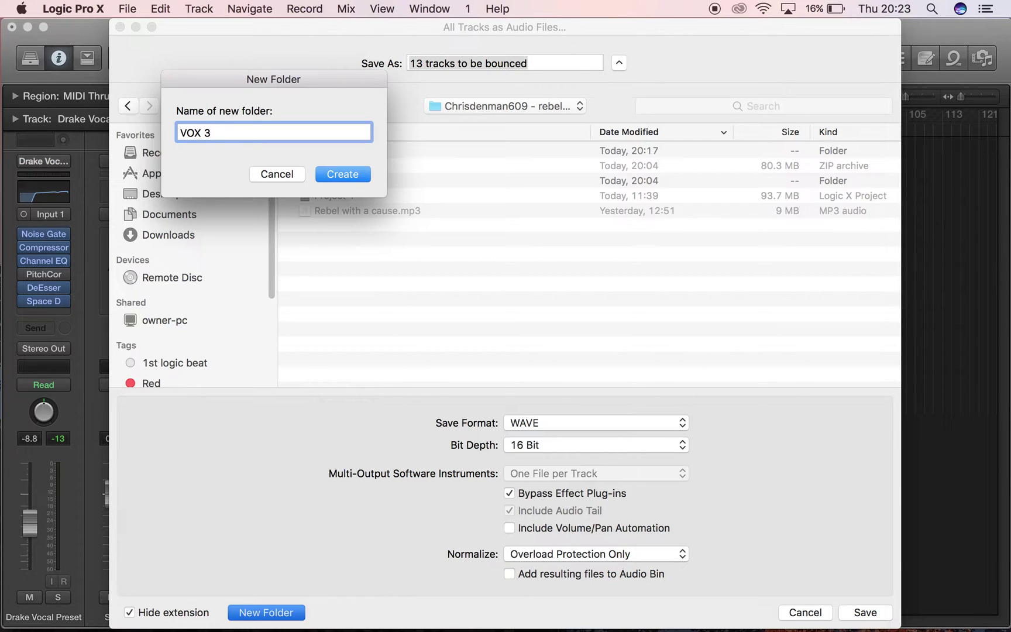
key(Return)
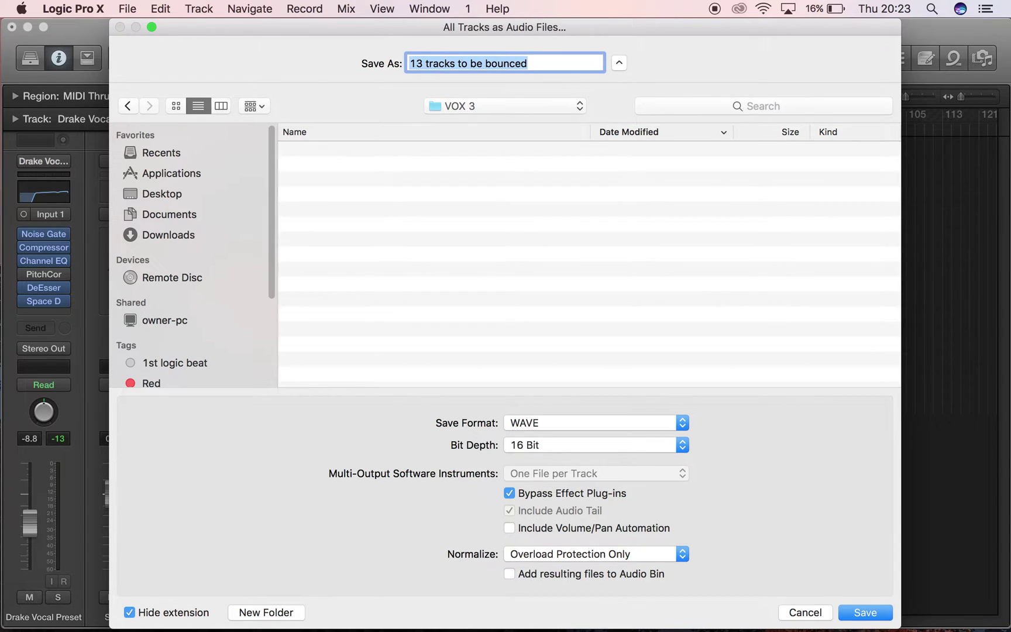
click(664, 431)
click(658, 426)
click(643, 445)
click(645, 445)
click(865, 612)
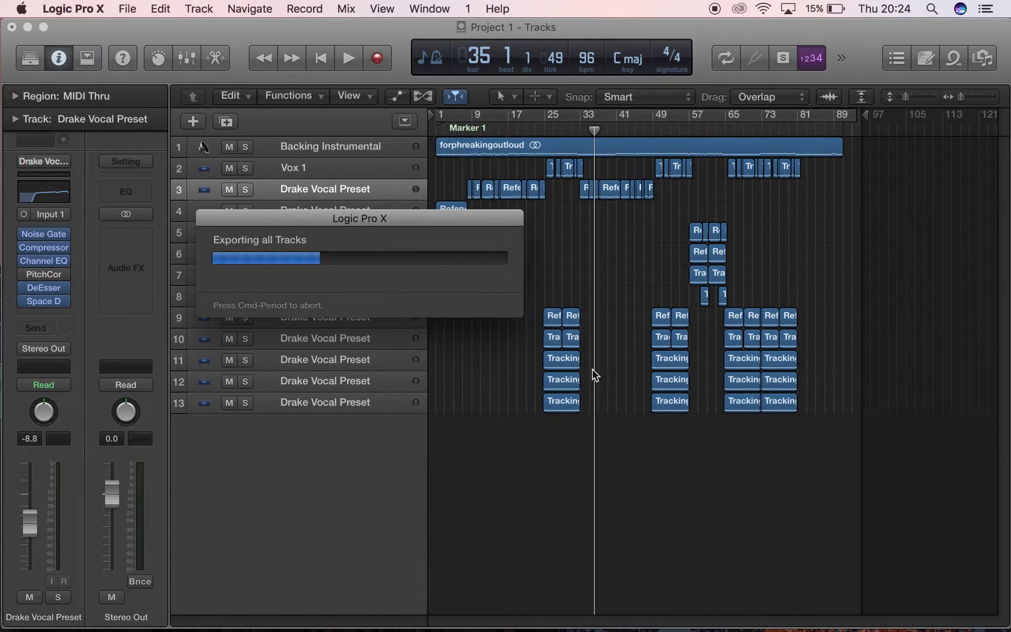
Let the export of all 13 tracks into VOX 3 finish, then bring up a Finder window
drag(381, 221, 646, 354)
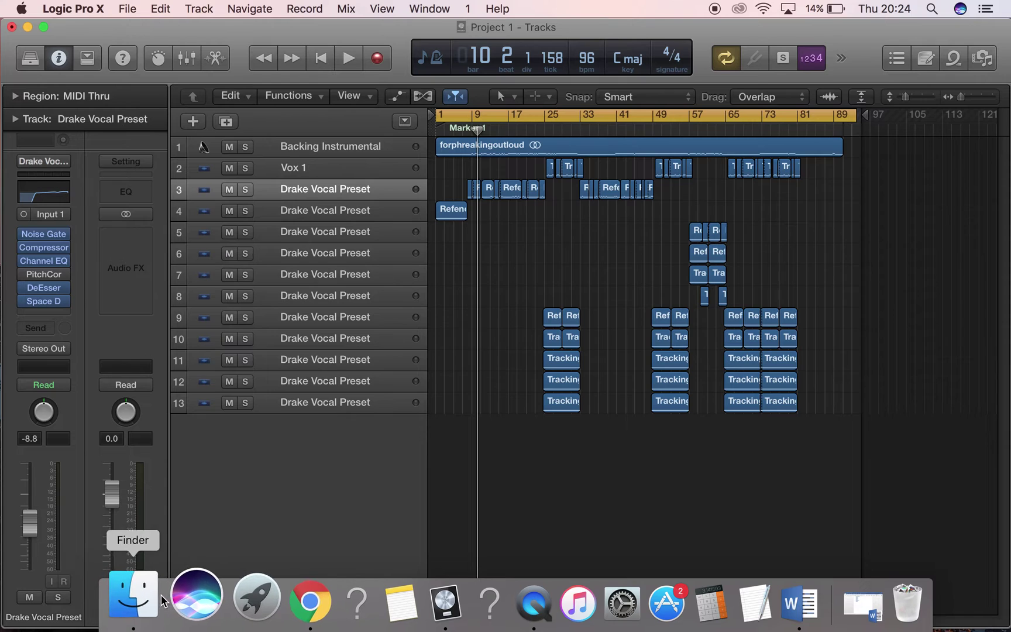
click(135, 596)
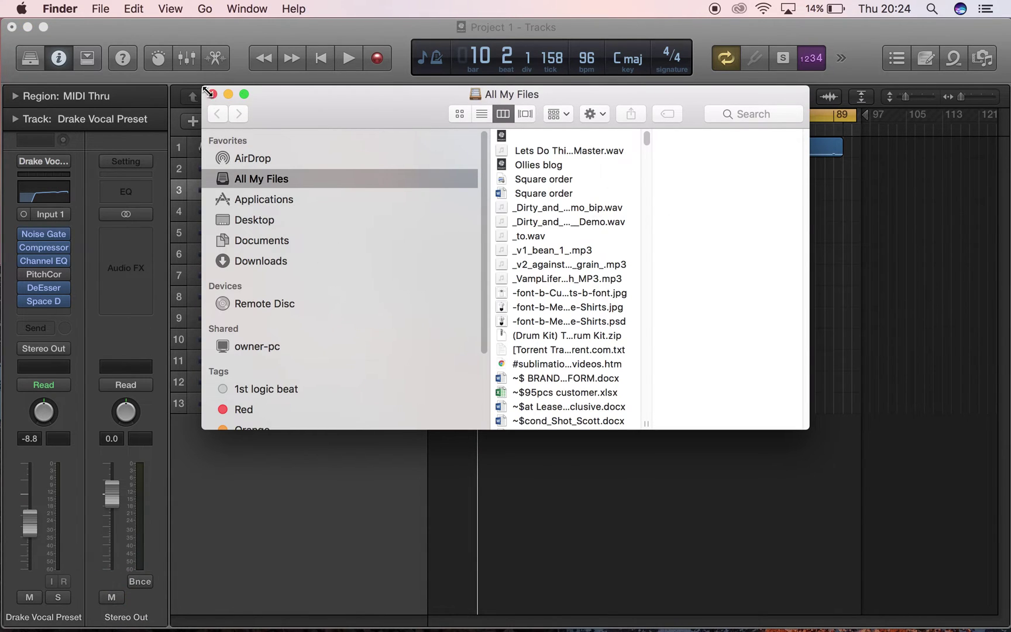
Close the Finder window and undo the last project end change
click(211, 94)
click(231, 95)
click(266, 113)
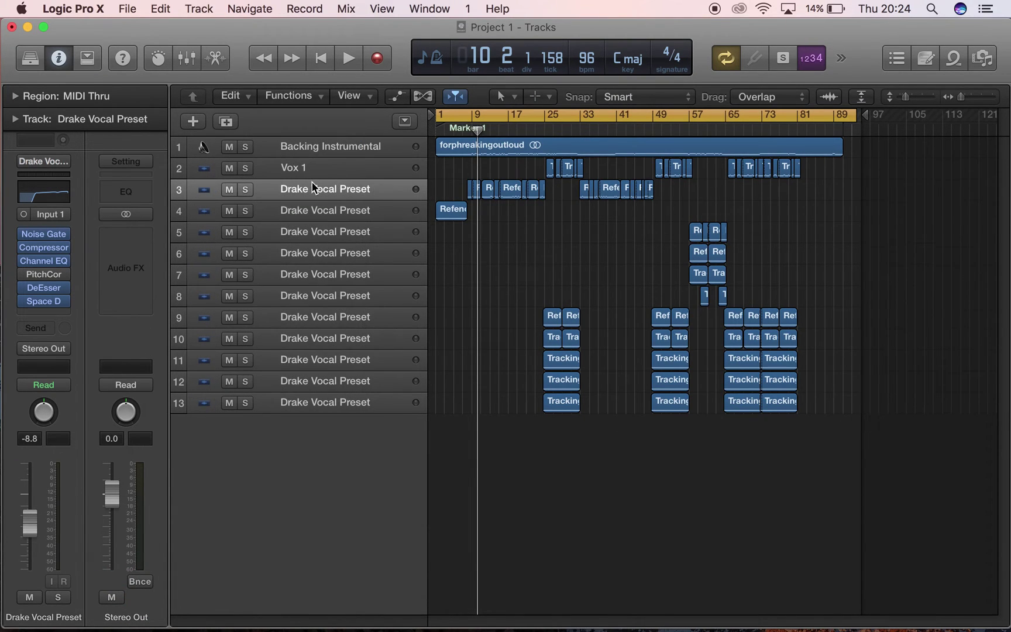
Start renaming track 3, then back out so it stays Drake Vocal Preset
double_click(314, 189)
text(VOCAL !)
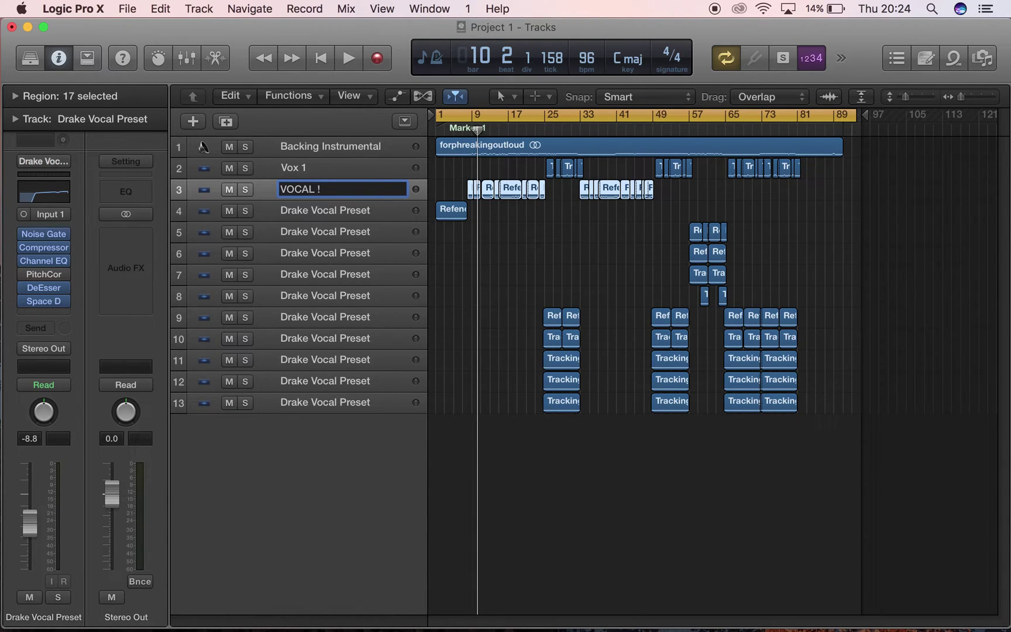
key(BackSpace)
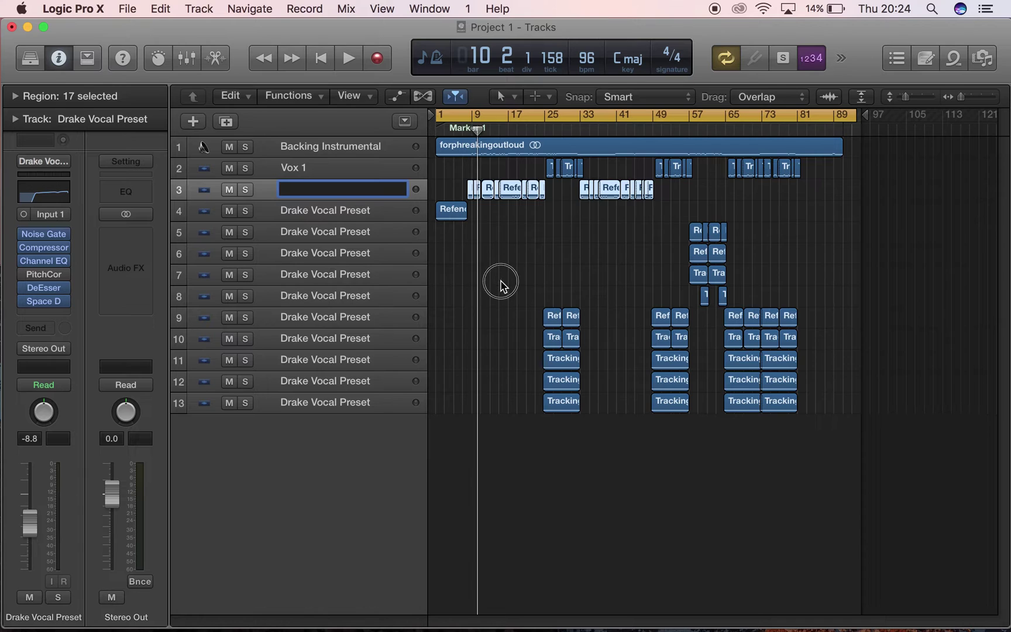
click(502, 286)
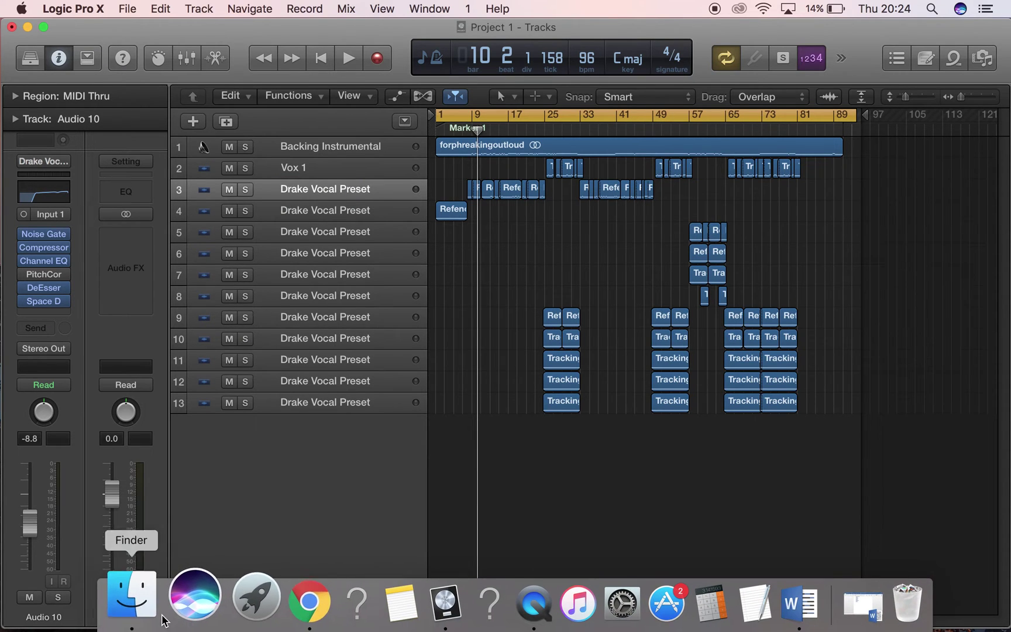
click(136, 614)
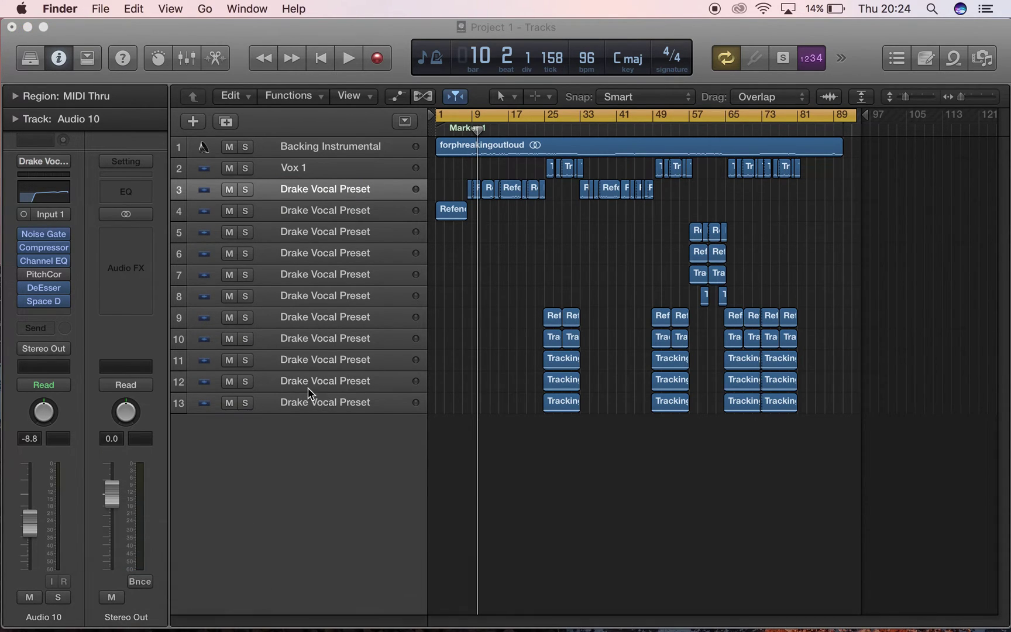
click(275, 244)
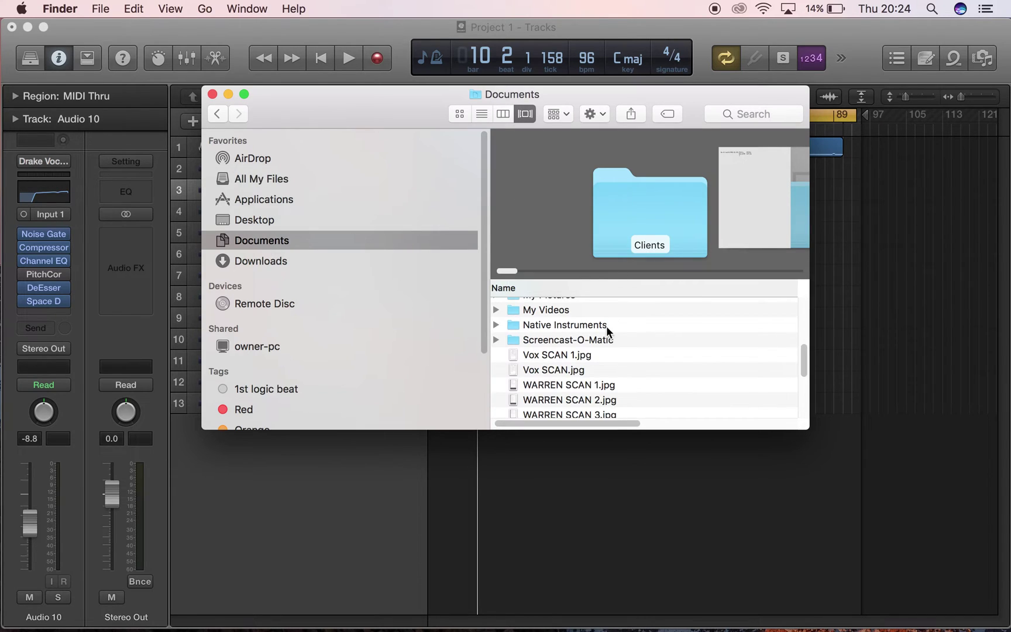
scroll(585, 329, up, 5)
scroll(573, 344, down, 3)
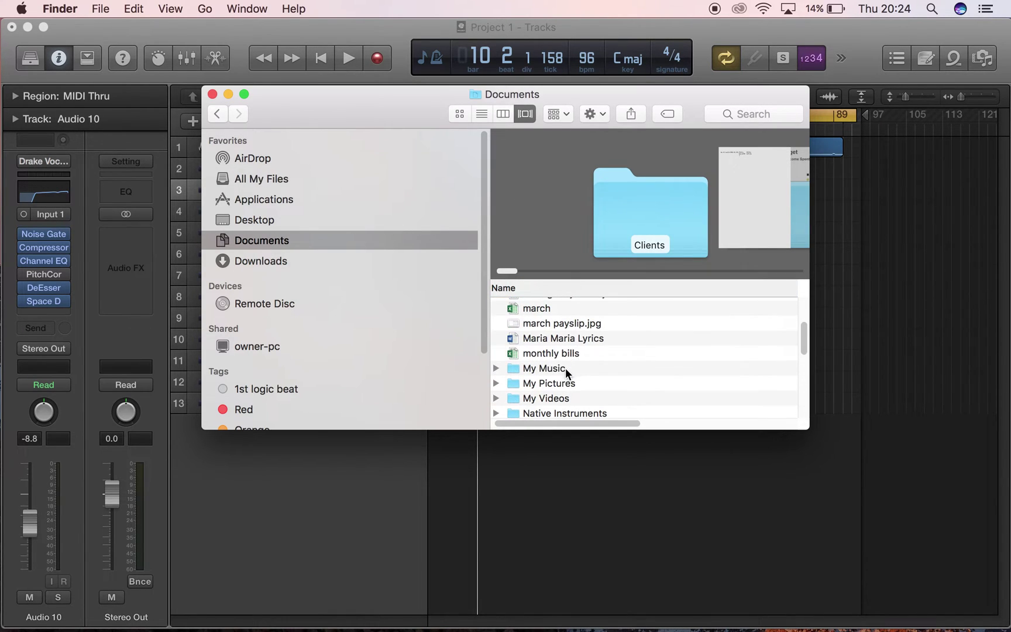
double_click(566, 369)
click(554, 321)
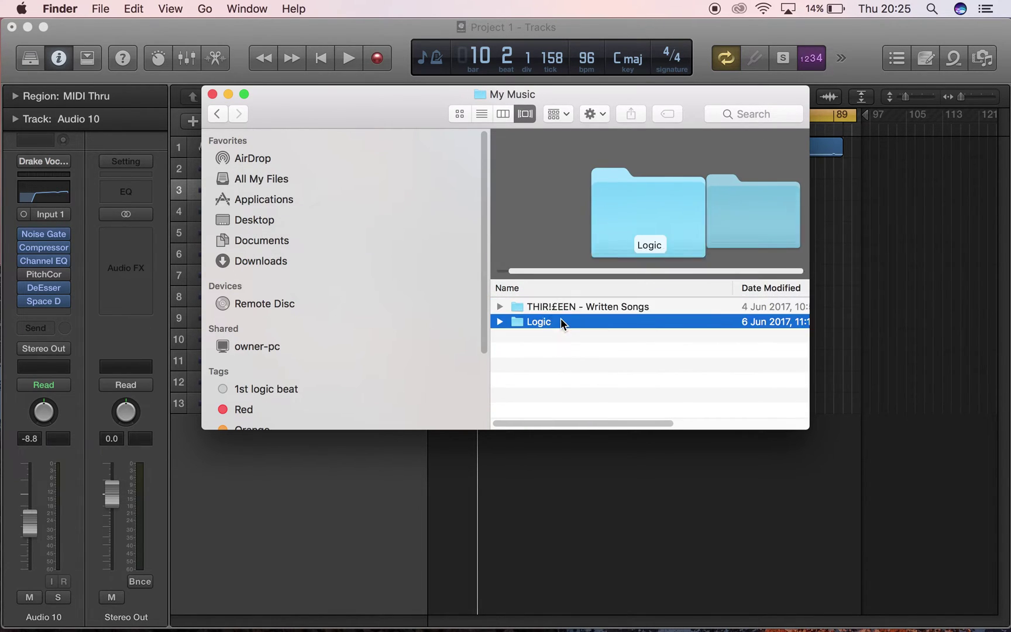
double_click(562, 321)
key(alt+Right)
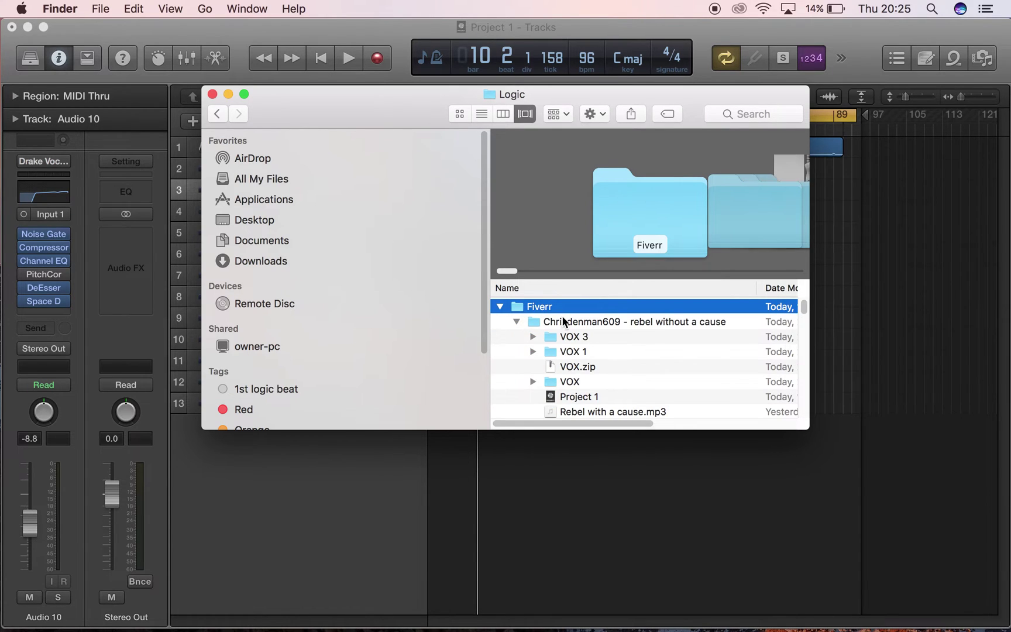
double_click(563, 321)
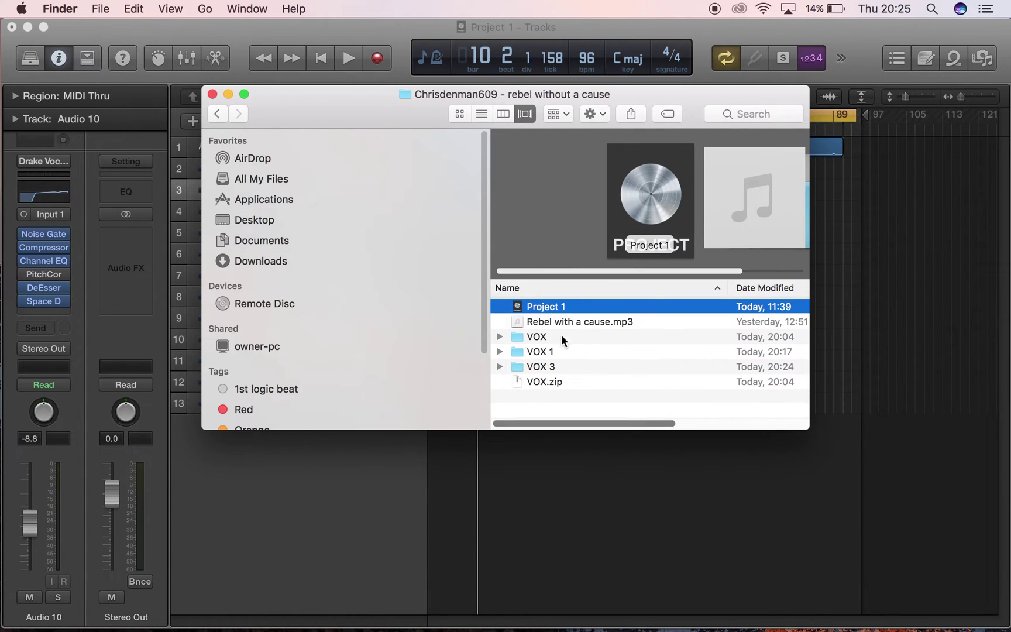
double_click(538, 367)
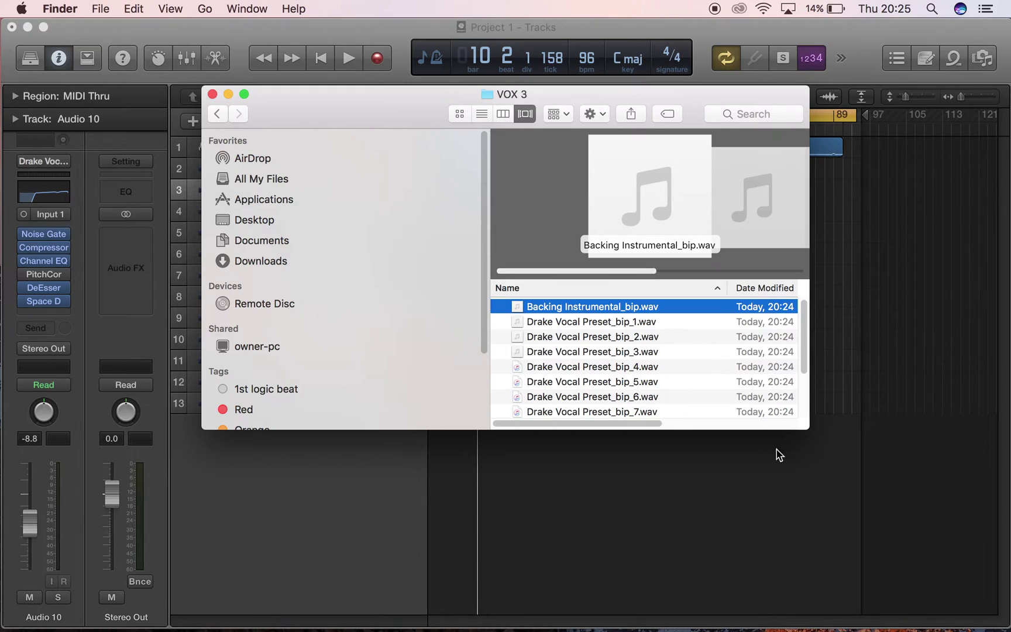
drag(809, 430, 937, 507)
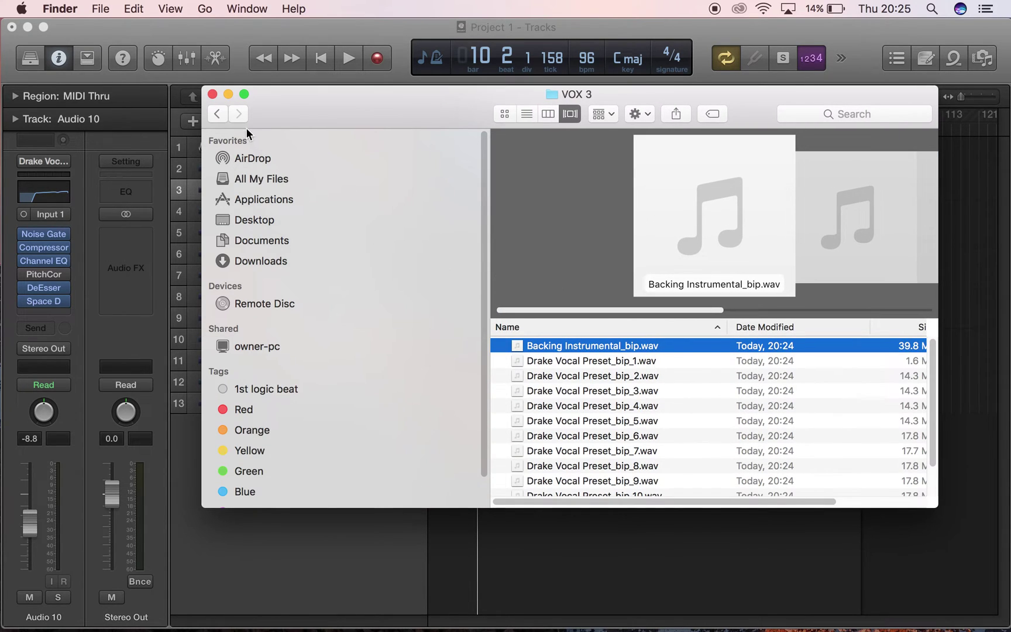
click(220, 116)
key(super+Tab)
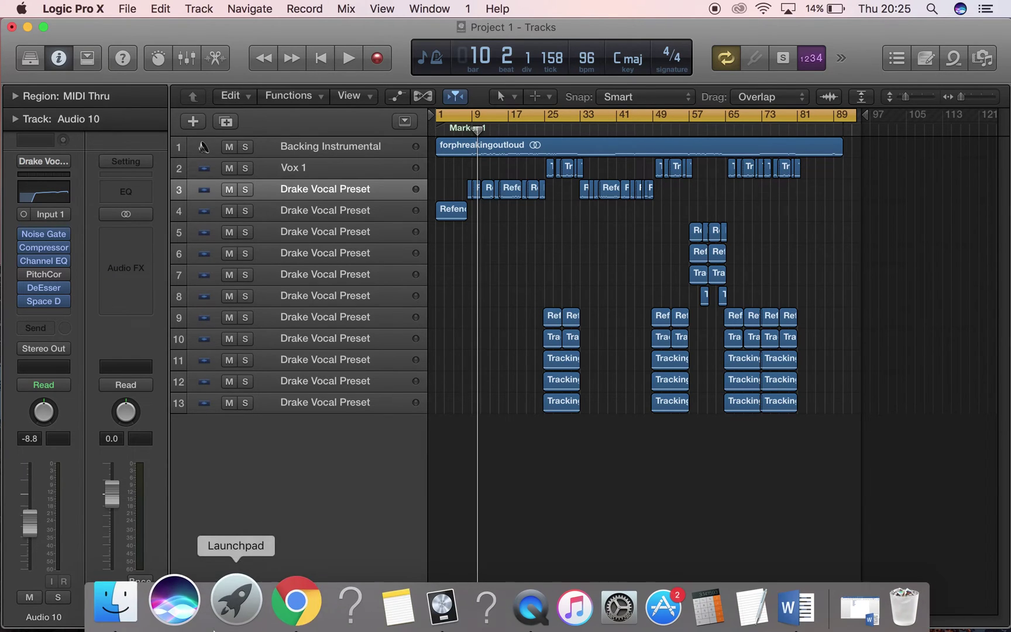
click(139, 592)
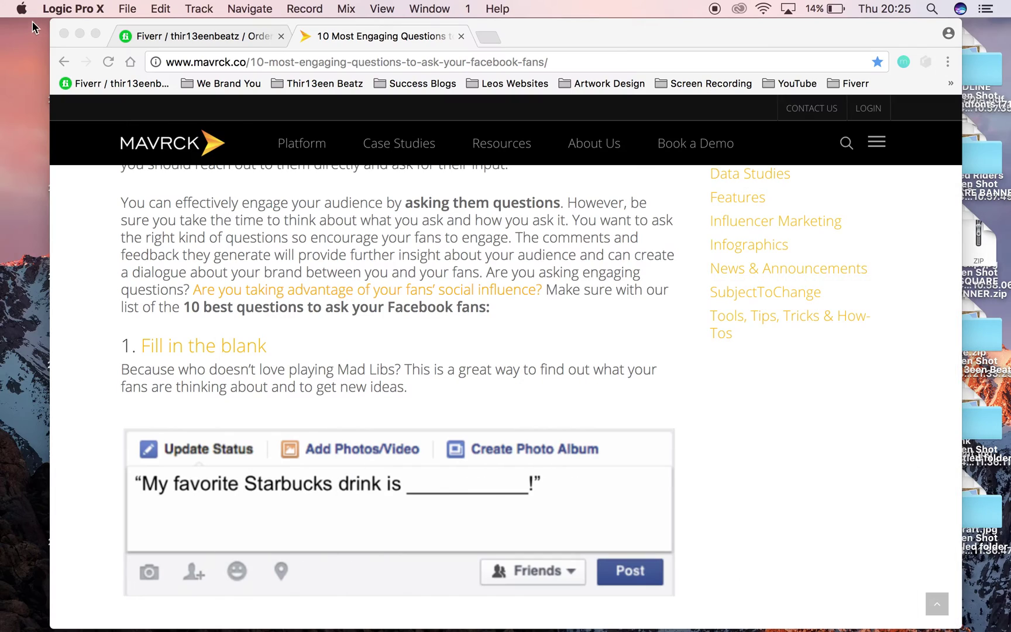
Navigate Finder through Documents > My Music > Logic to the rebel without a cause folder
click(65, 33)
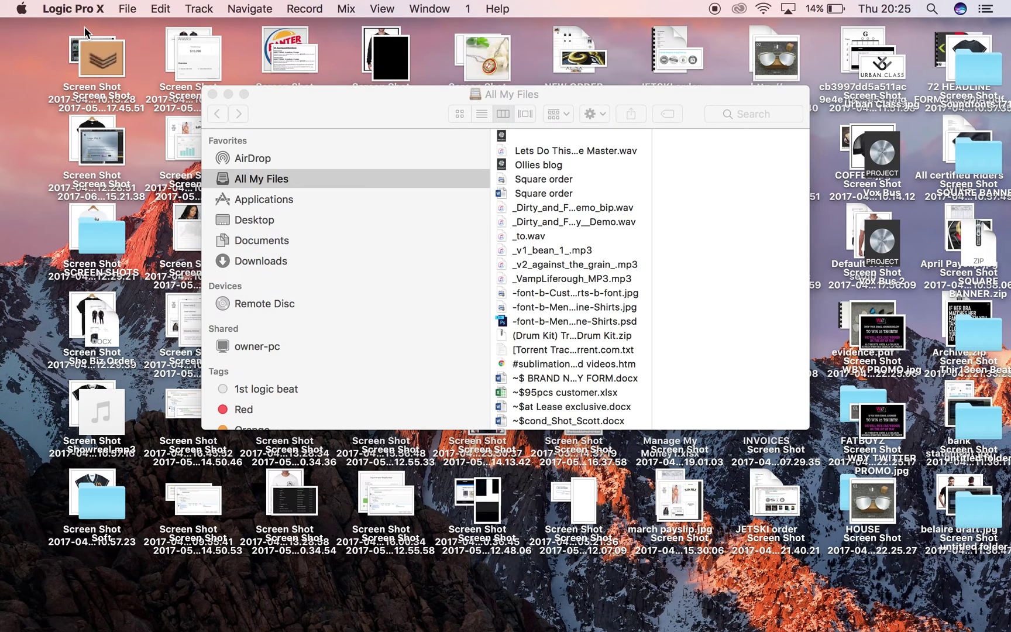
click(803, 424)
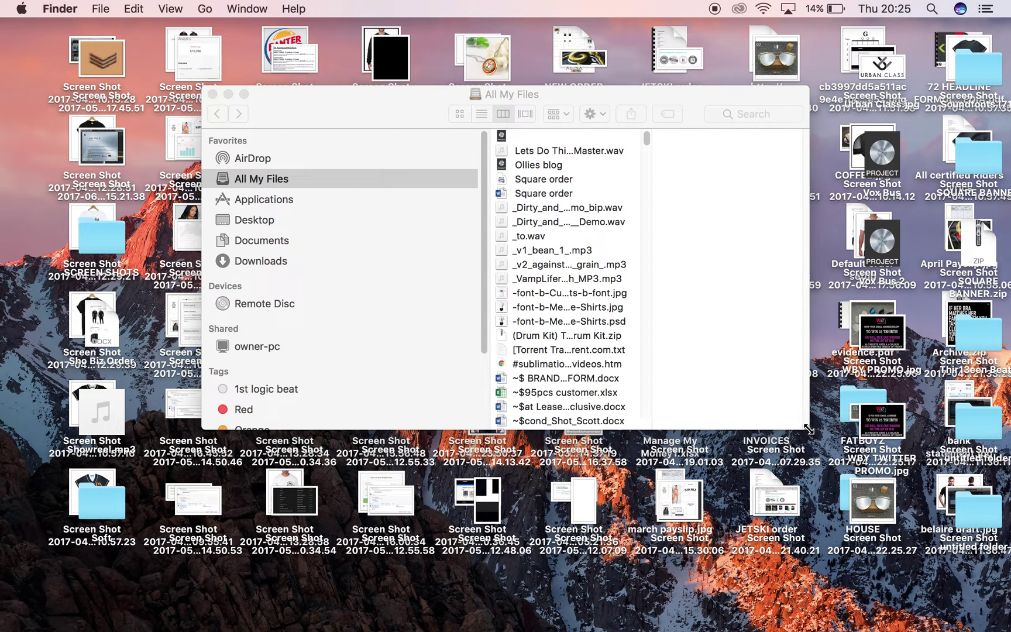
click(283, 243)
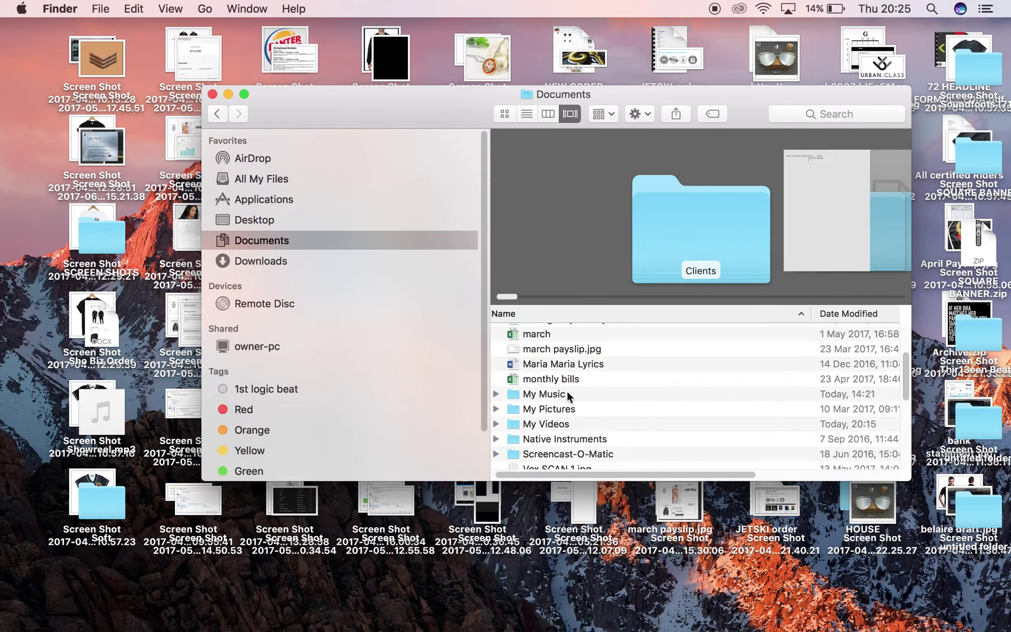
click(567, 394)
click(566, 394)
click(585, 410)
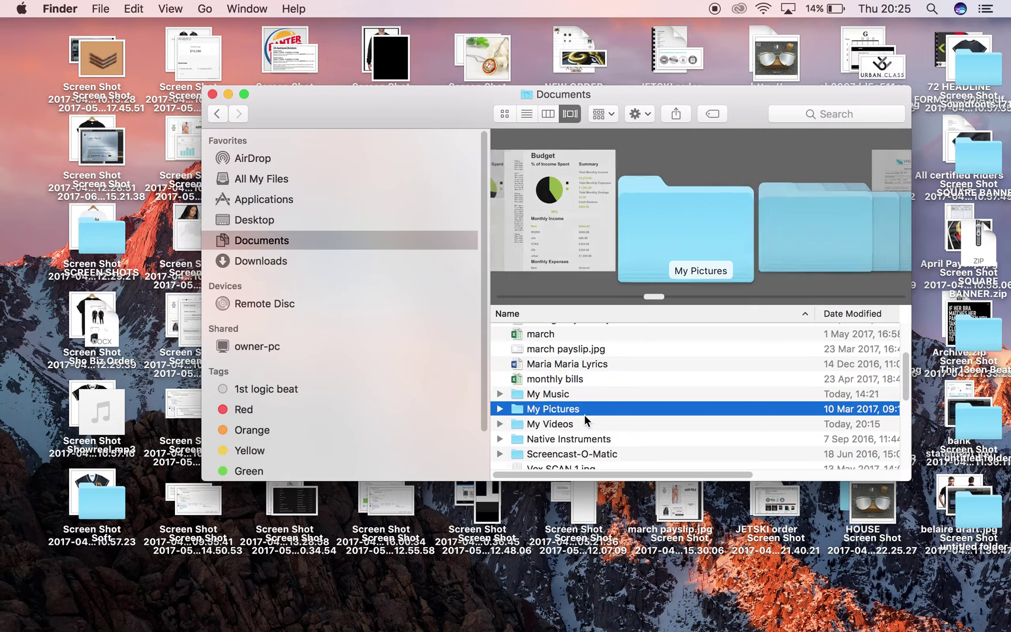
double_click(573, 394)
click(545, 347)
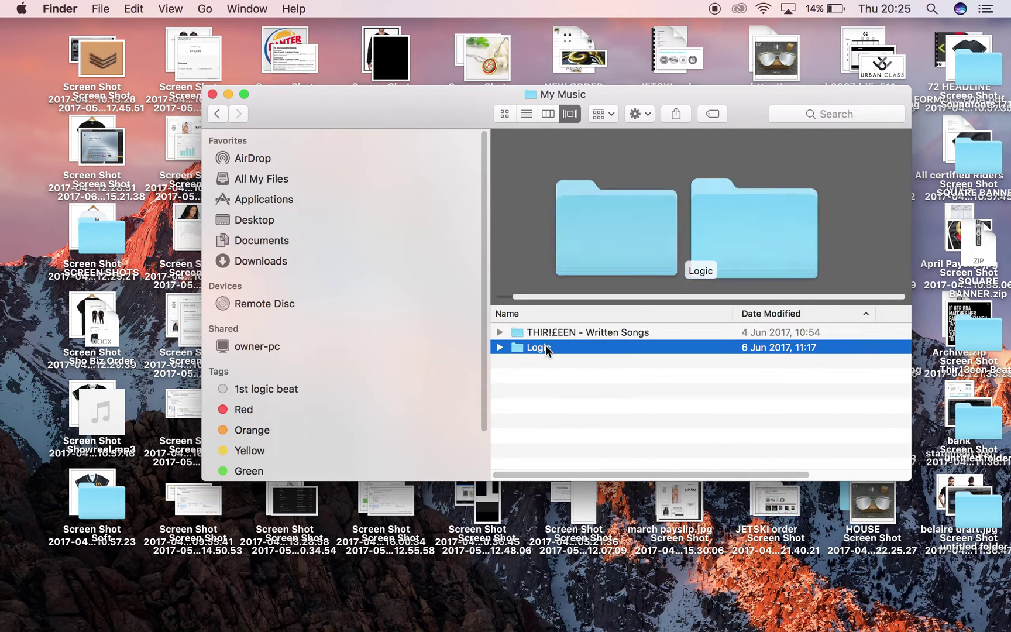
double_click(545, 347)
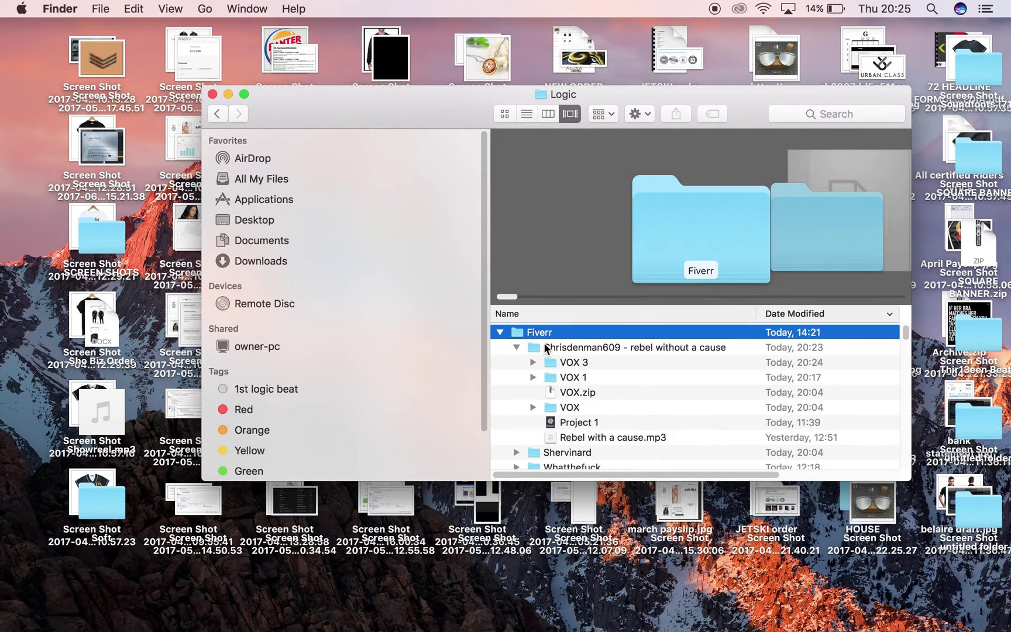
click(546, 346)
double_click(550, 347)
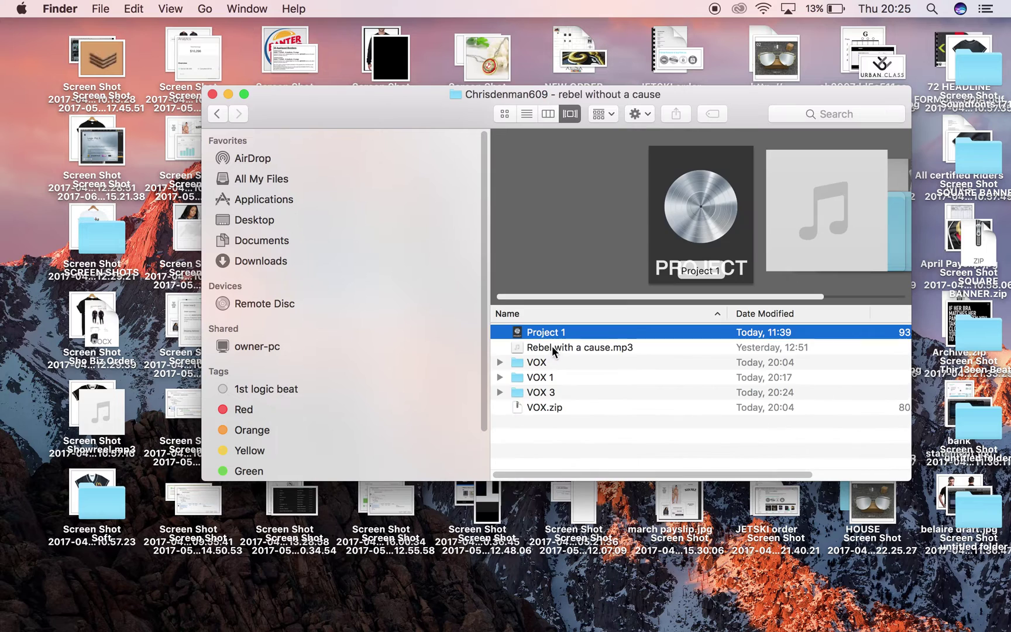
Select the VOX 3 folder and widen the Size column
click(550, 393)
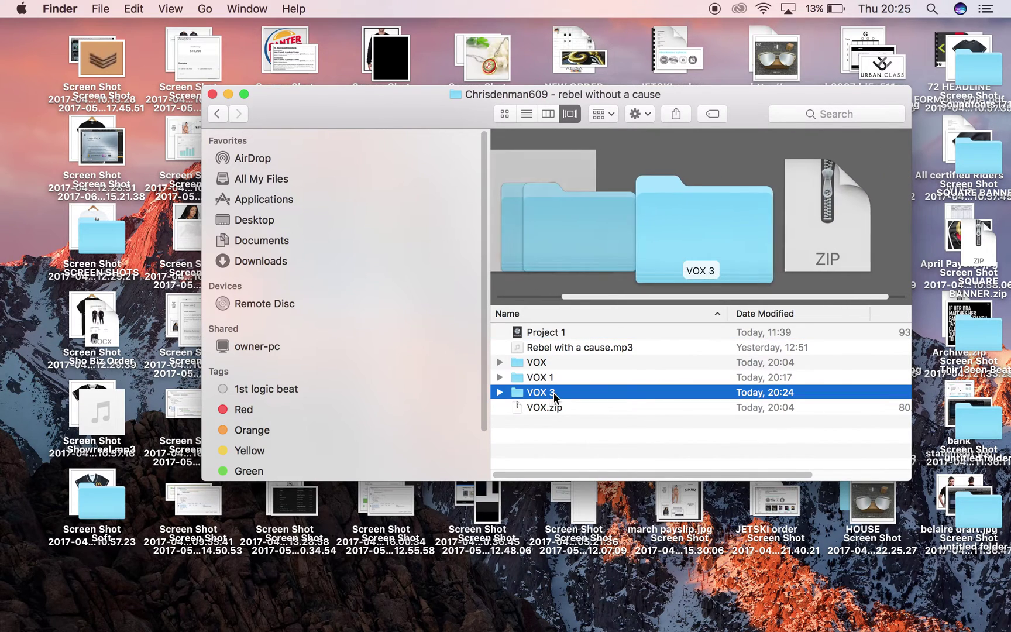
drag(608, 475, 764, 399)
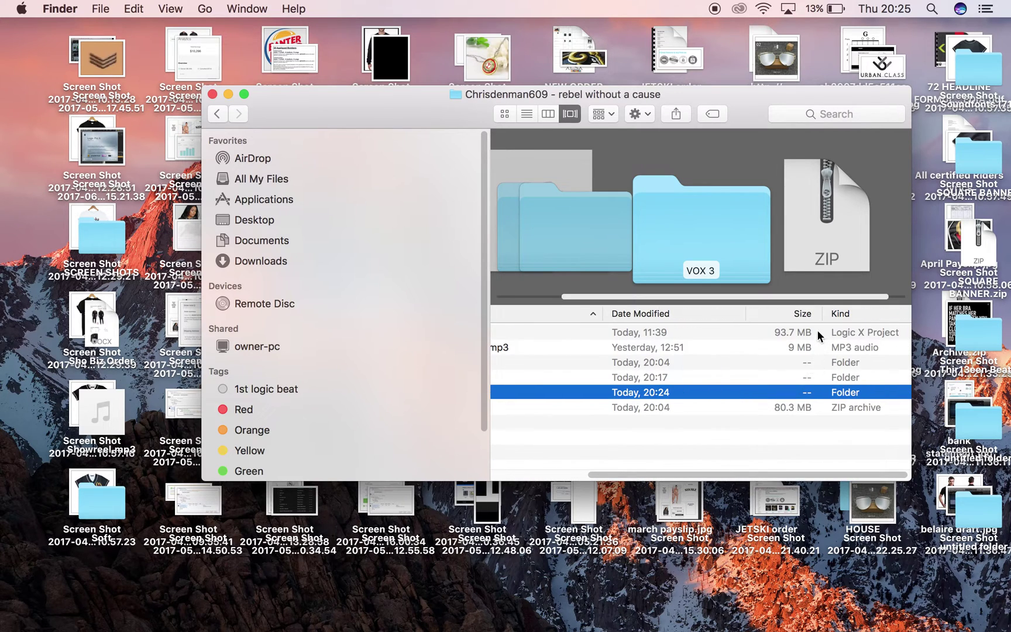
drag(821, 315, 865, 318)
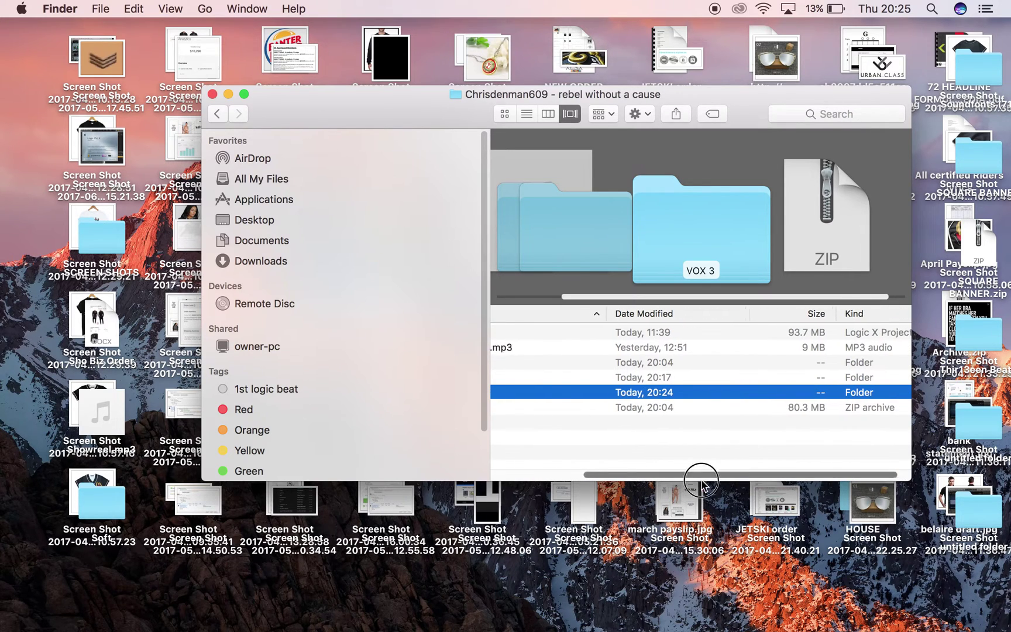
drag(700, 477, 579, 465)
Compress the VOX 3 folder into VOX 3.zip and select the new archive
right_click(549, 397)
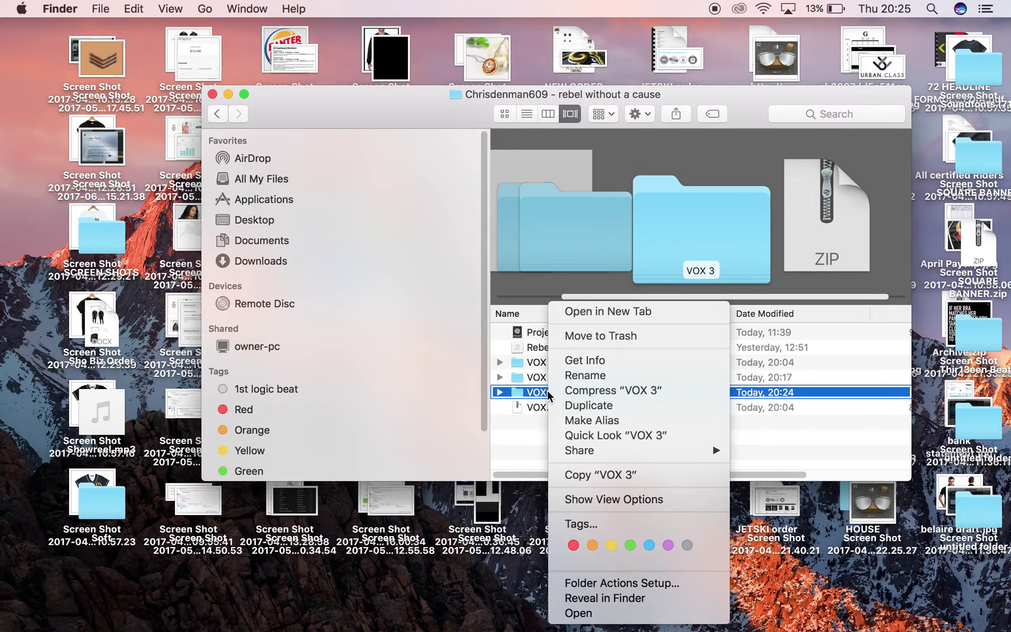
click(538, 393)
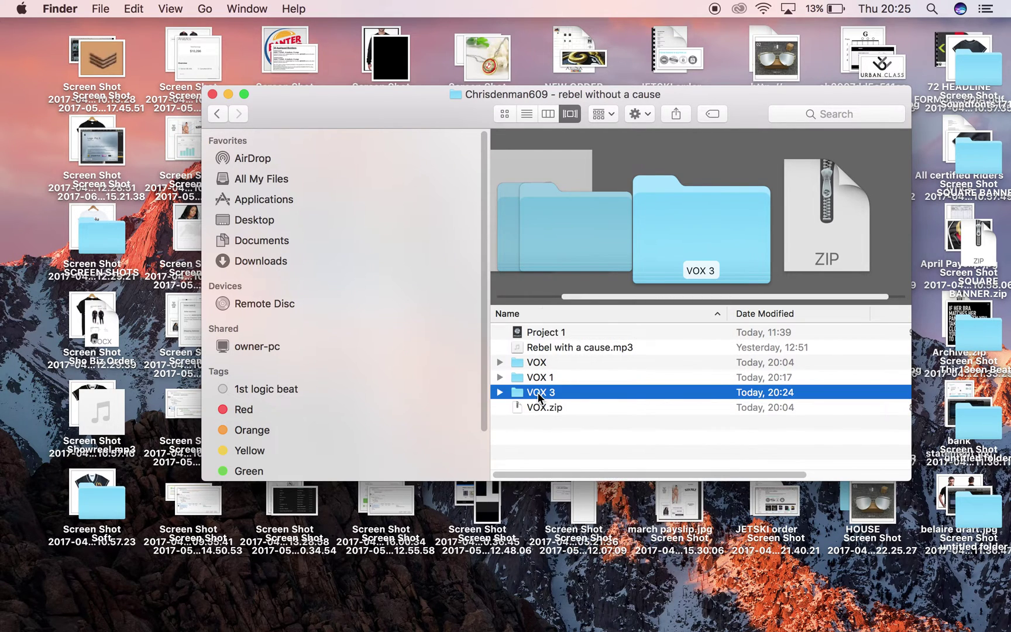
right_click(537, 393)
click(593, 394)
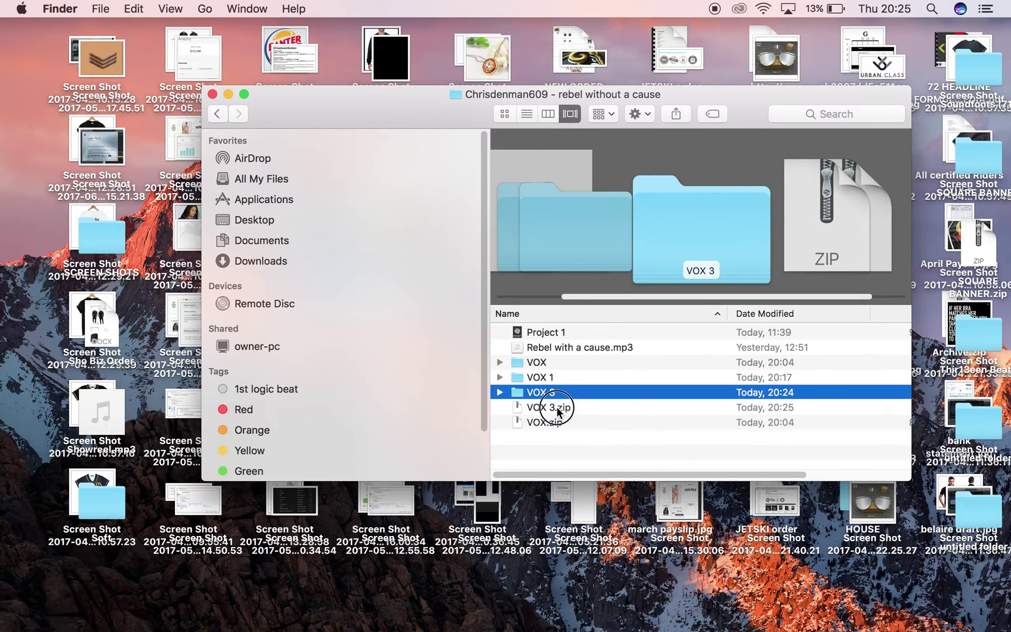
click(558, 411)
drag(411, 129, 442, 286)
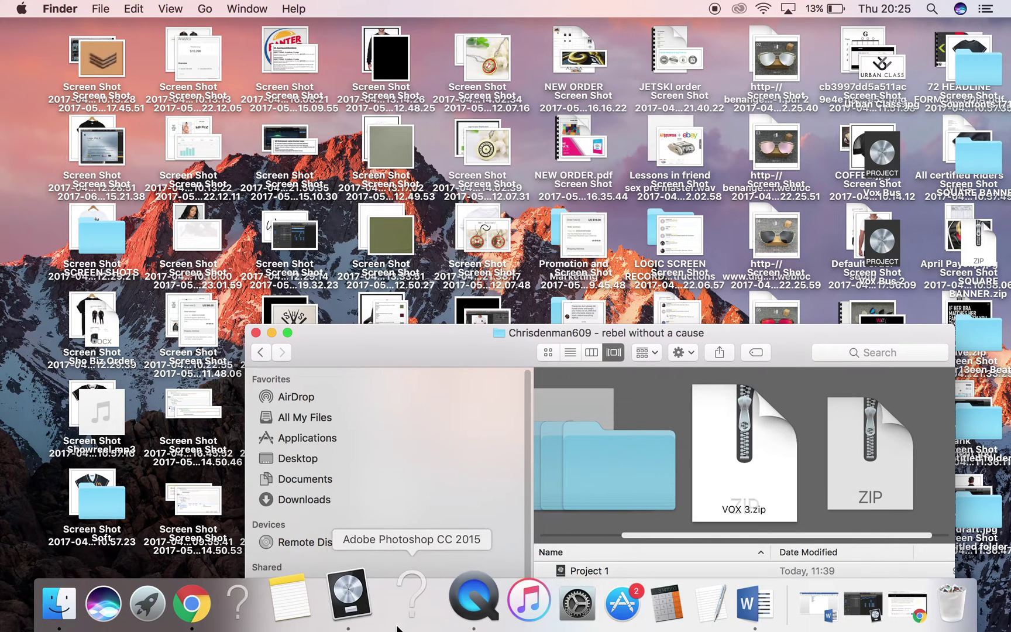
click(246, 609)
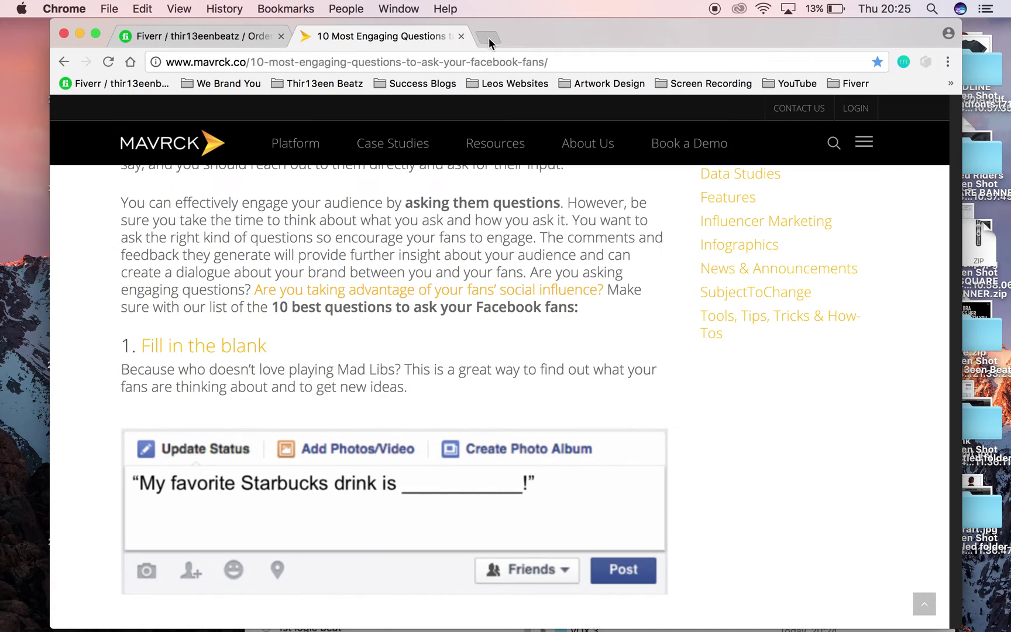
click(490, 37)
text(www.google.com)
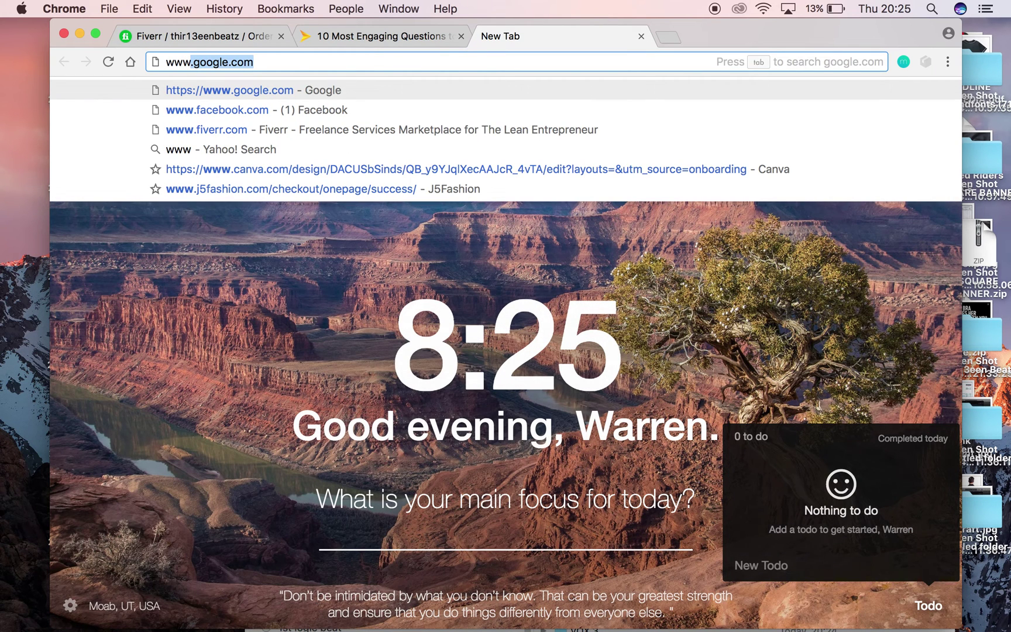
click(384, 35)
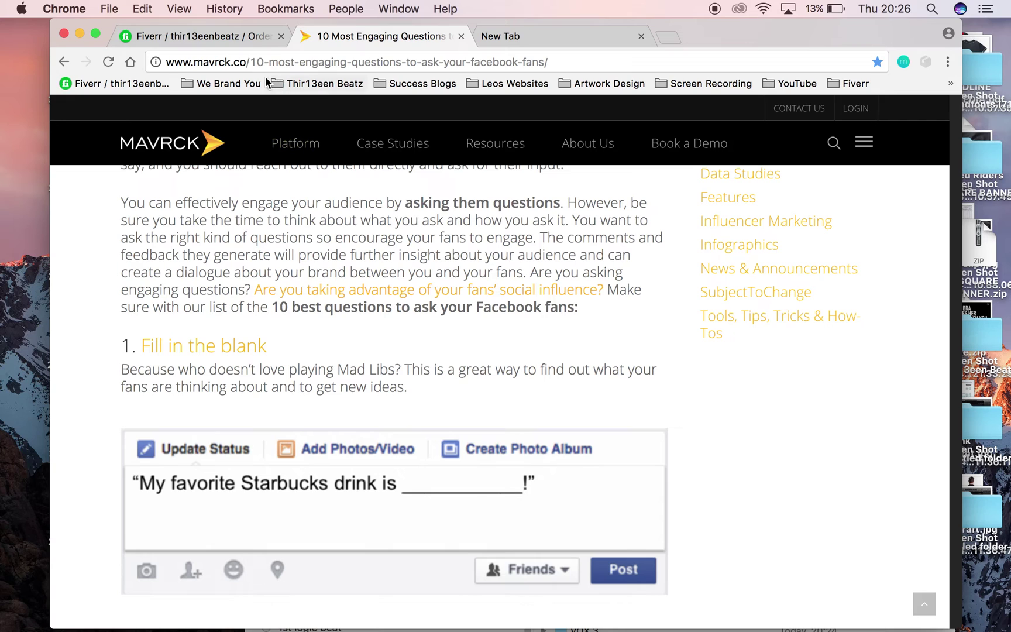
click(500, 36)
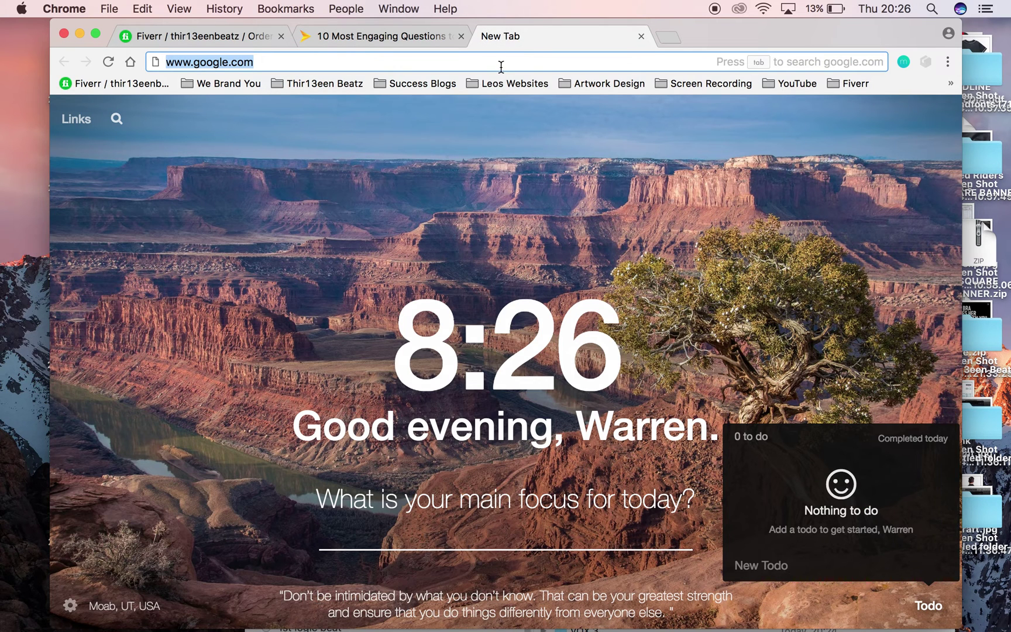
text(www.wetrab)
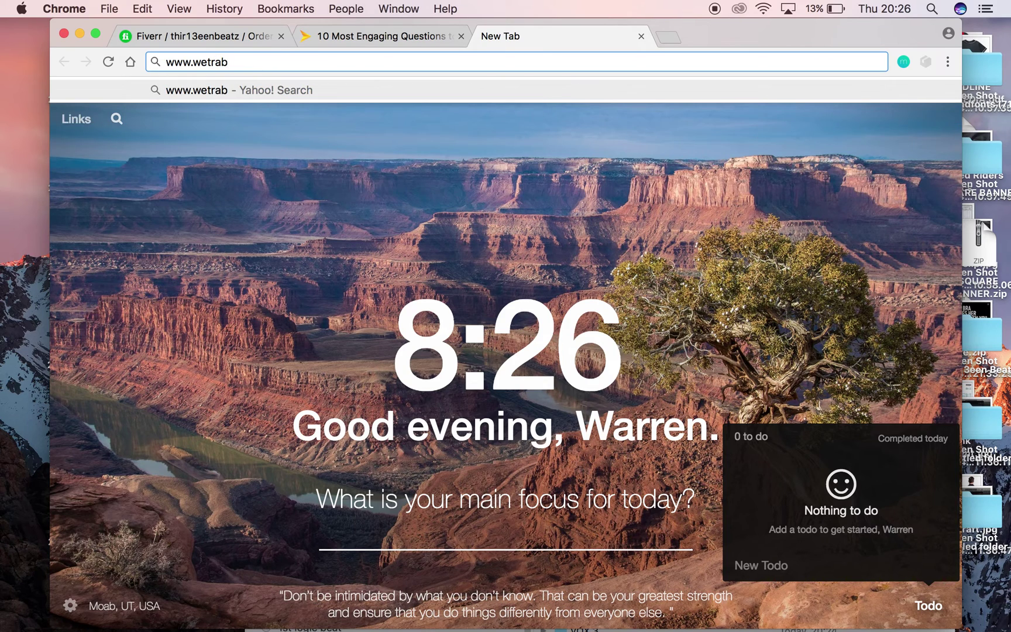
key(BackSpace)
key(Down)
key(Return)
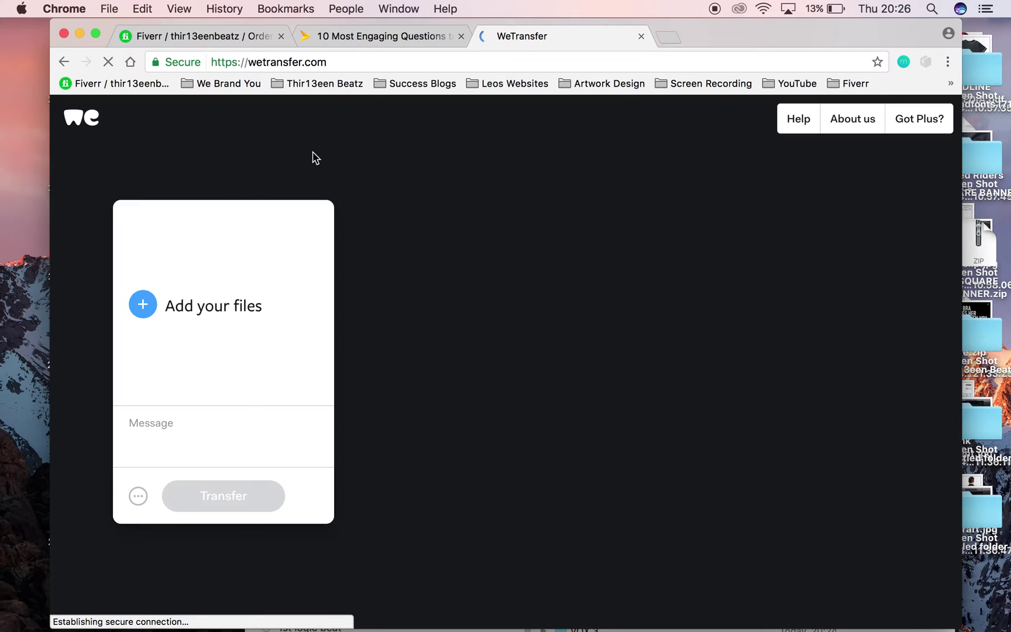
Add VOX 3.zip (77 MB) to the WeTransfer transfer, set it to send as a link, and start uploading
click(142, 305)
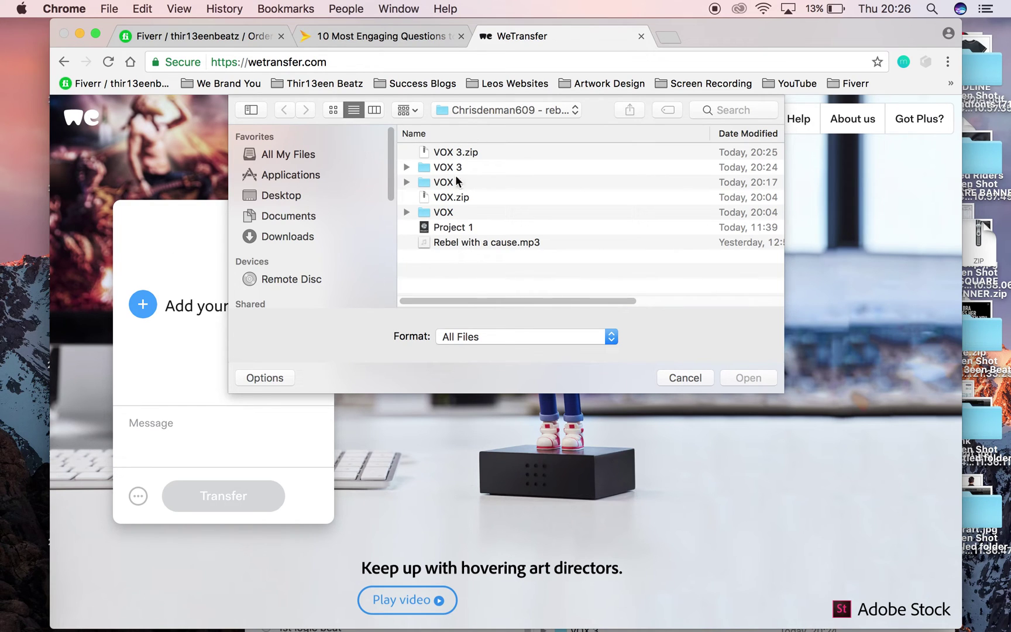
double_click(459, 154)
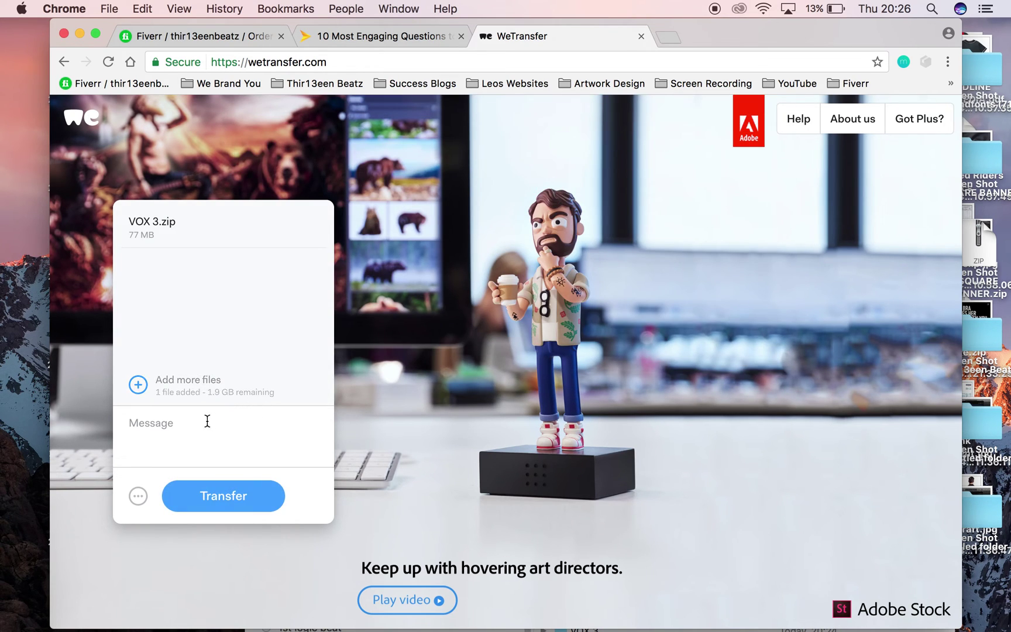
click(139, 498)
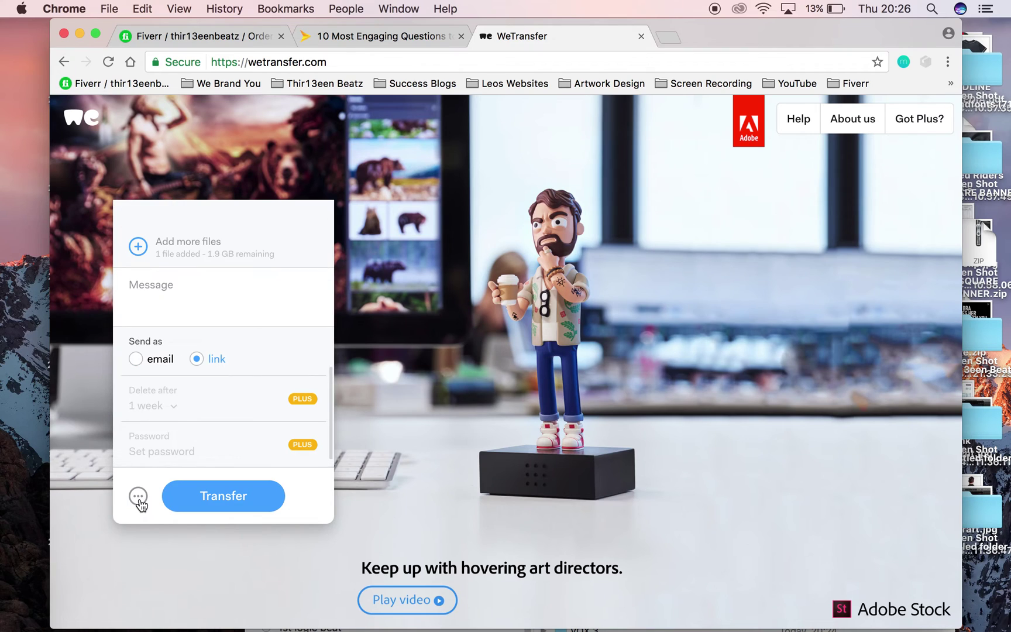
click(136, 360)
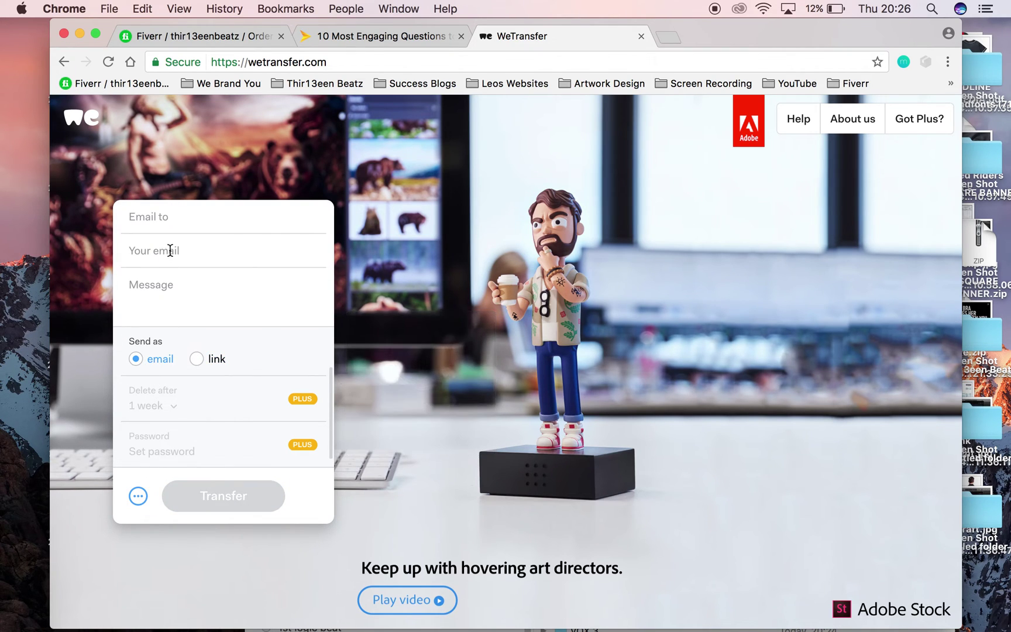
click(179, 222)
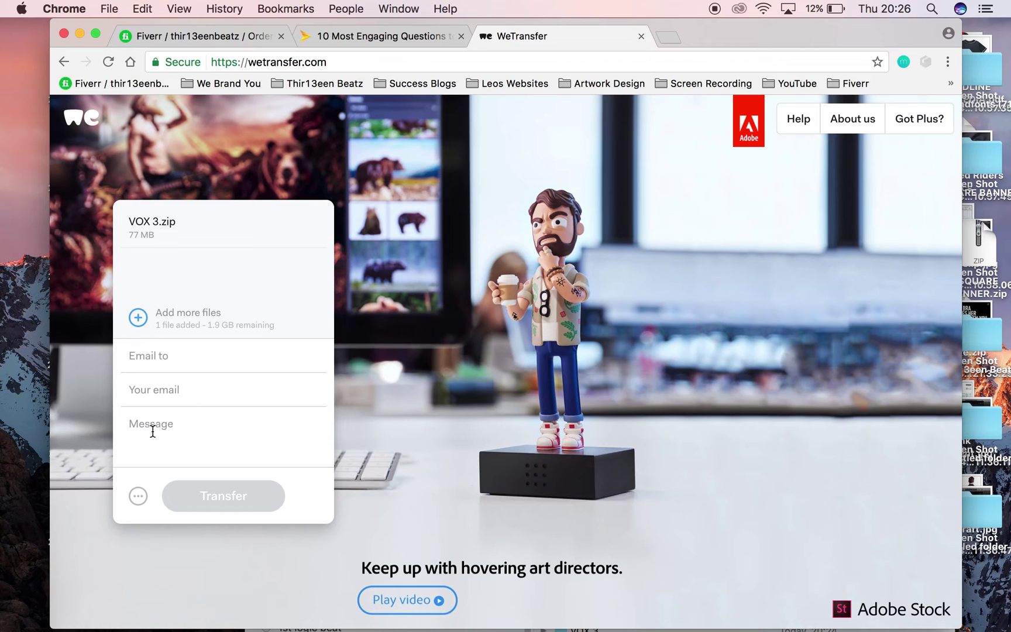
click(138, 497)
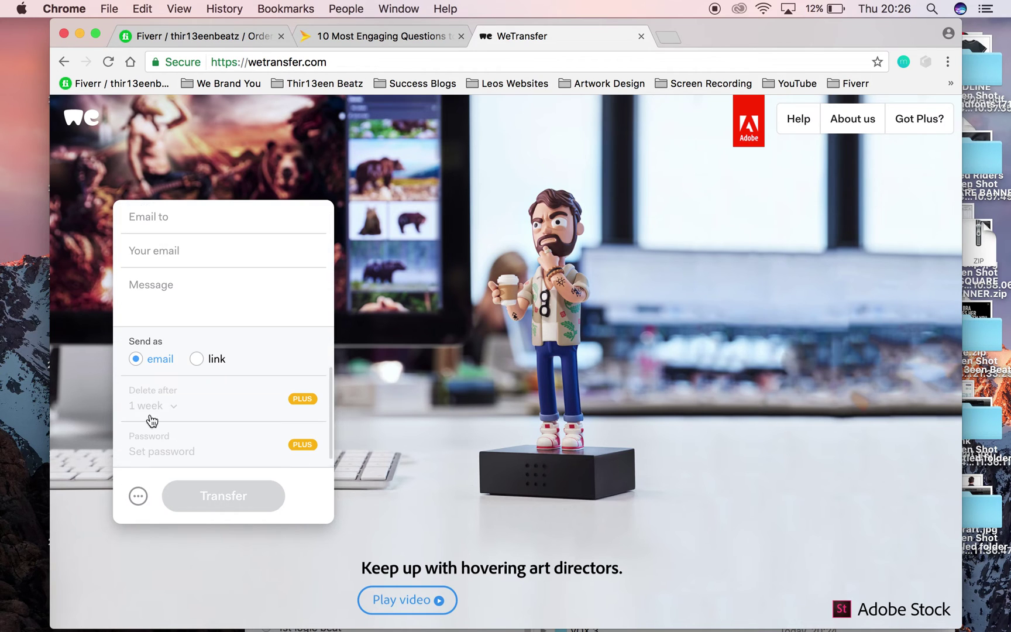
click(197, 361)
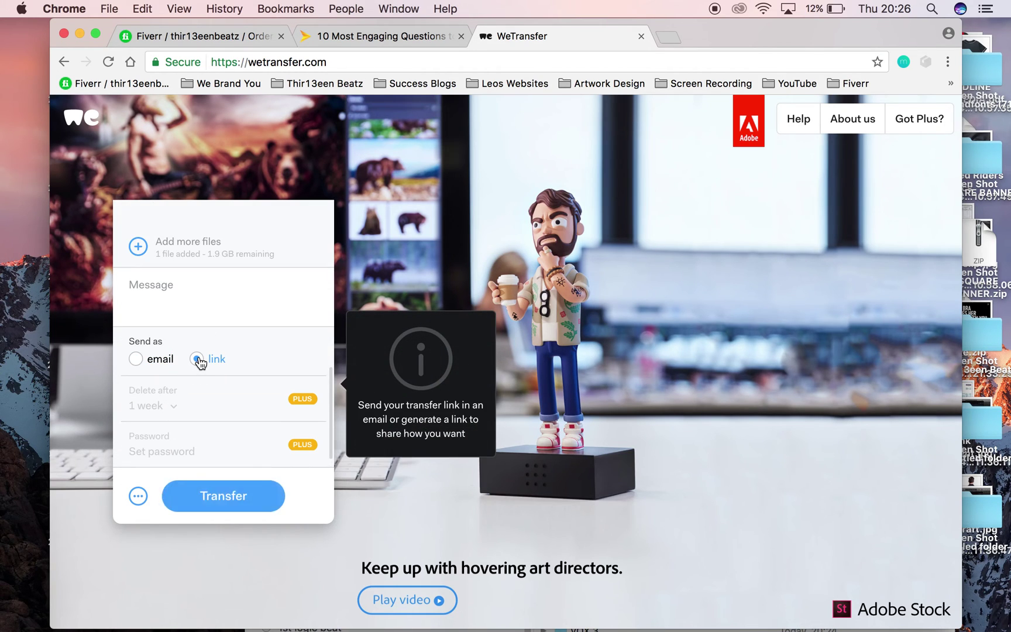
click(219, 494)
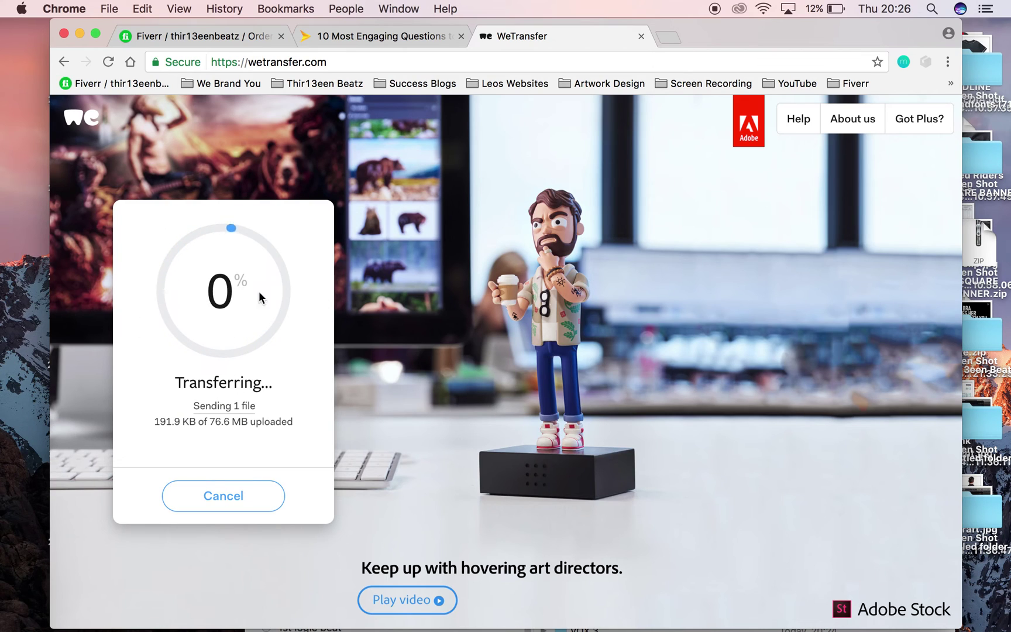